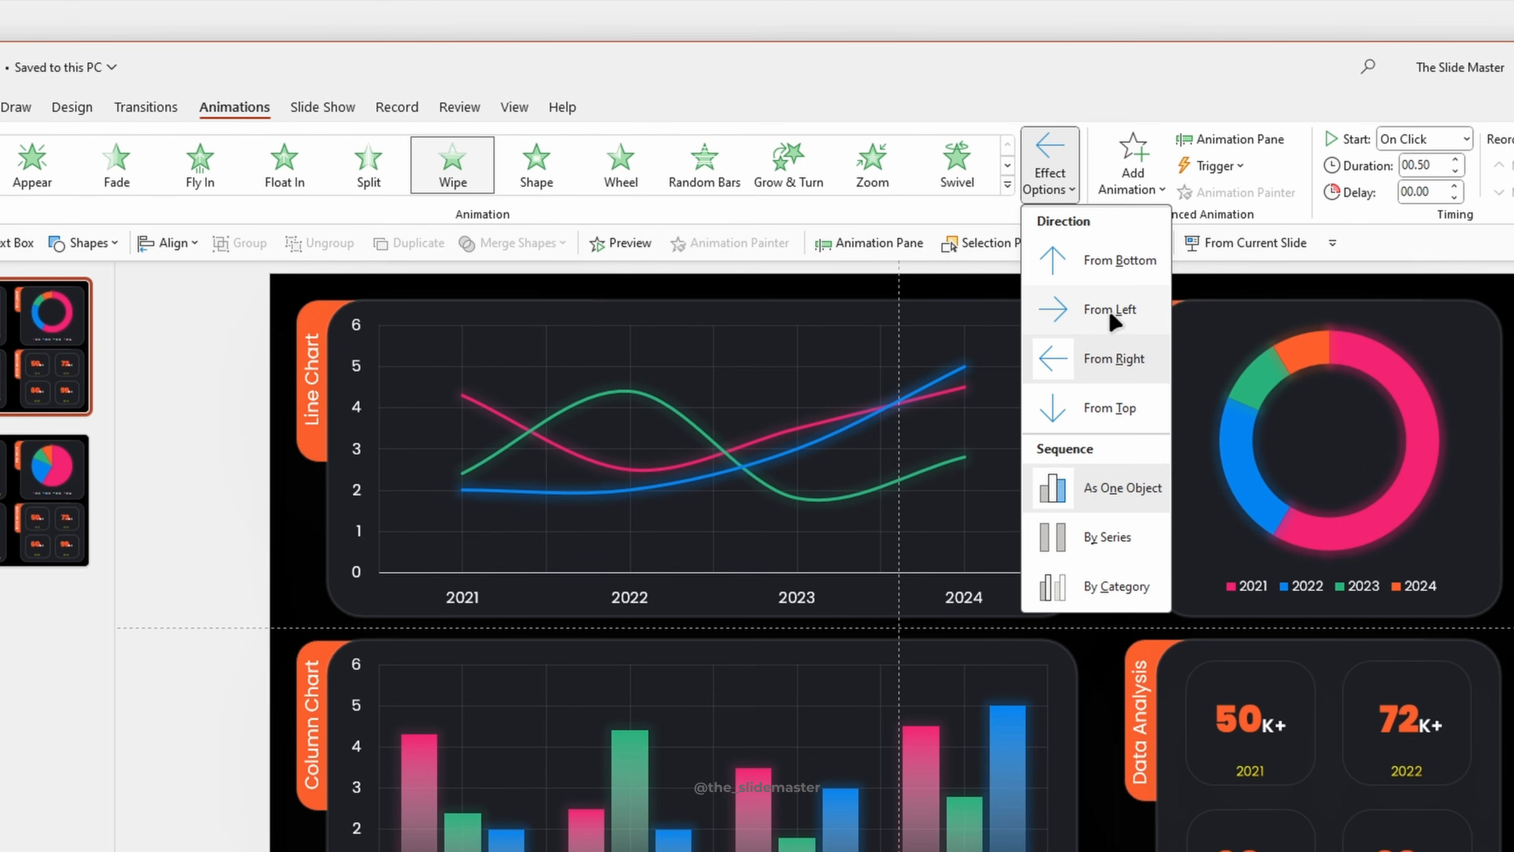
- Set the line chart's Wipe animation direction to From Left and its sequence to By Series
{"action": "left_click", "coordinate": [1110, 309]}
{"action": "left_click", "coordinate": [1049, 177]}
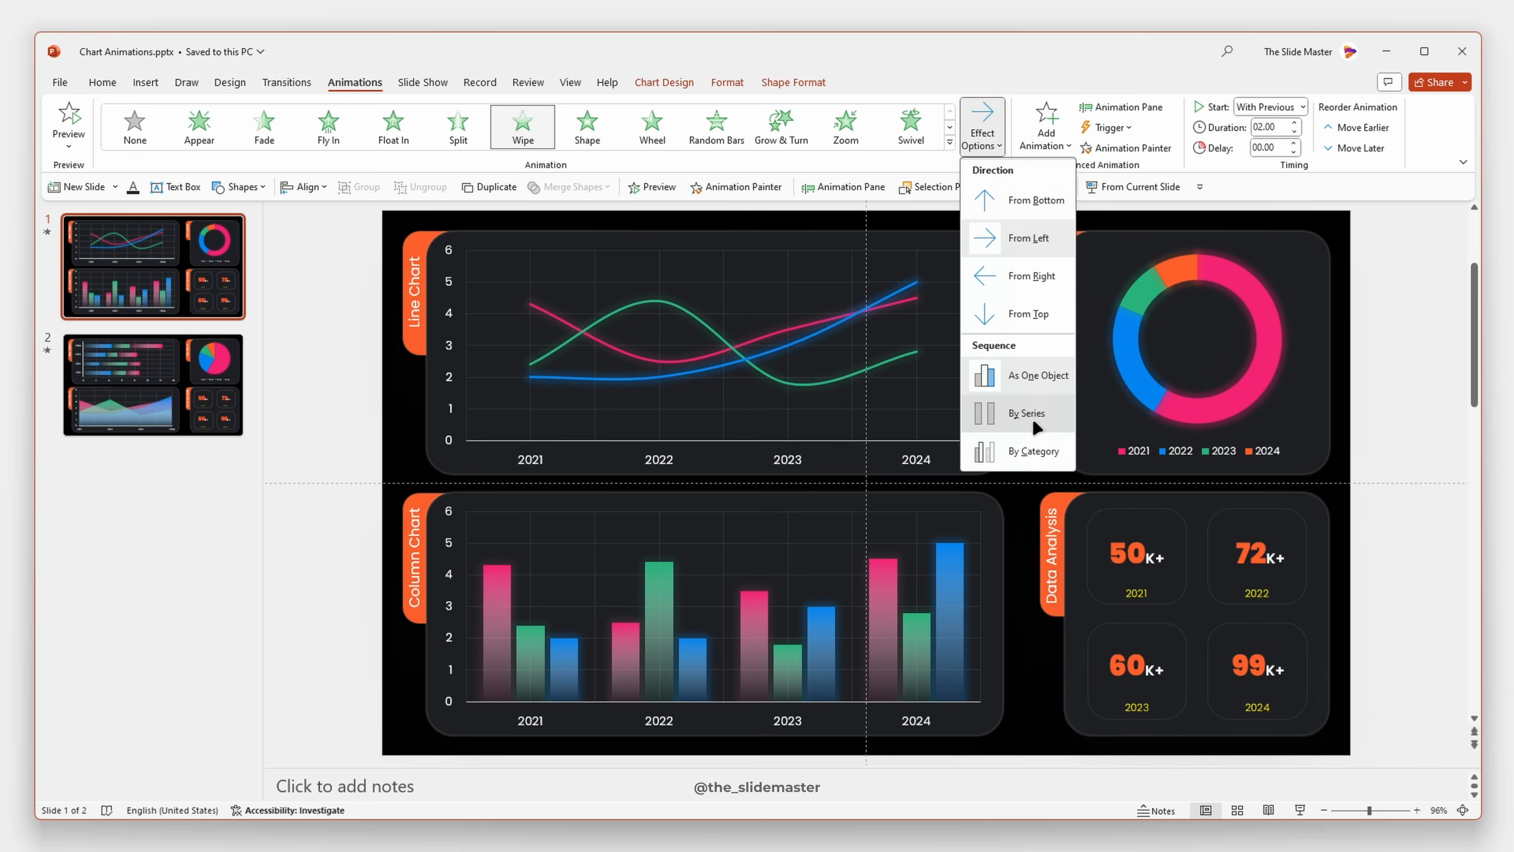
{"action": "left_click", "coordinate": [1120, 554]}
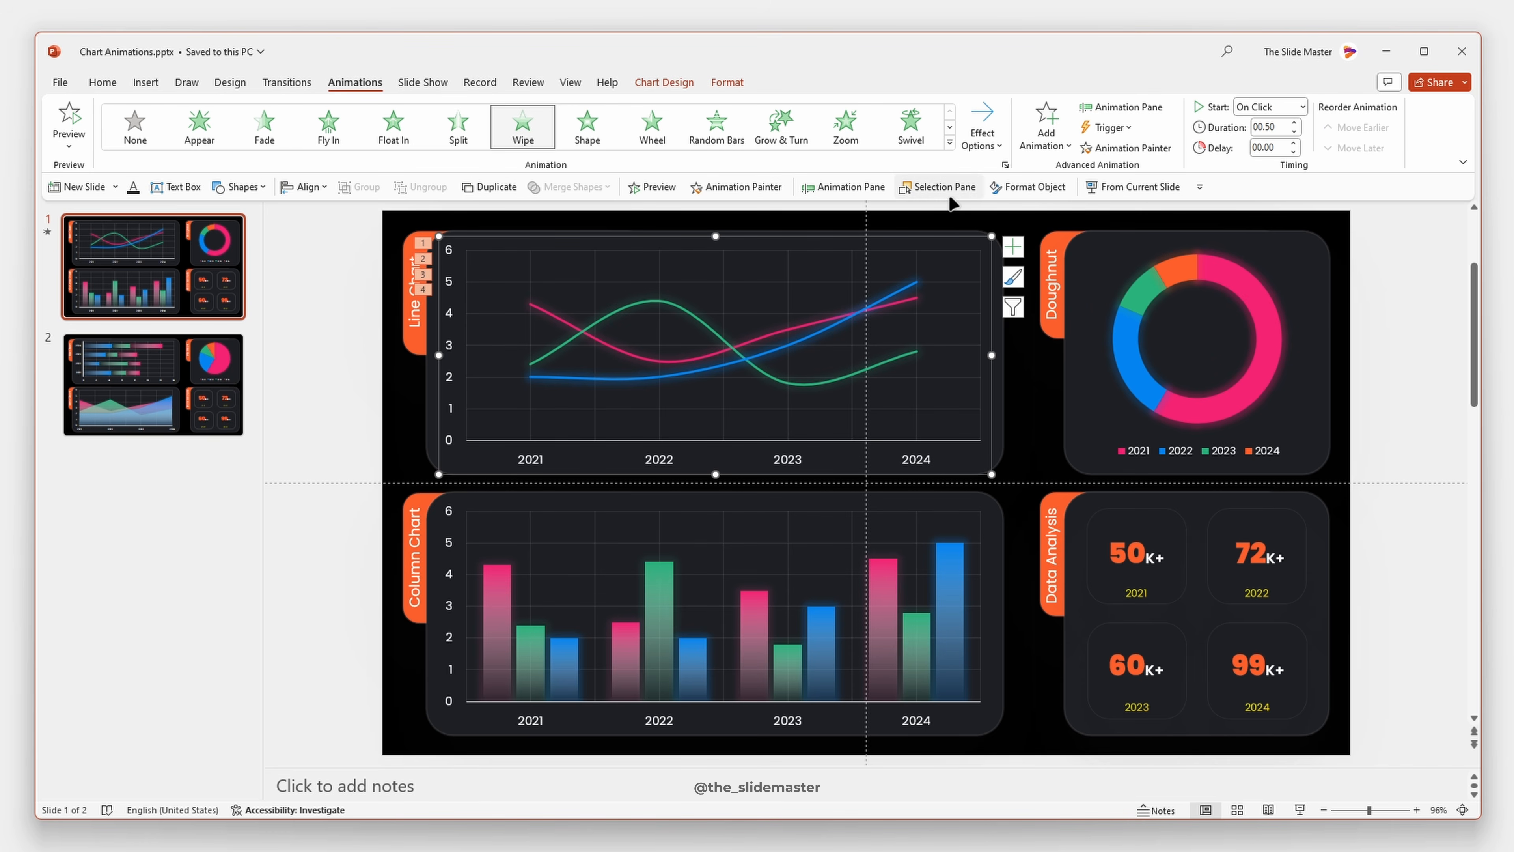
- Show the slide's animation list, expand the line chart's entries and remove the chart background animation
{"action": "left_click", "coordinate": [849, 188]}
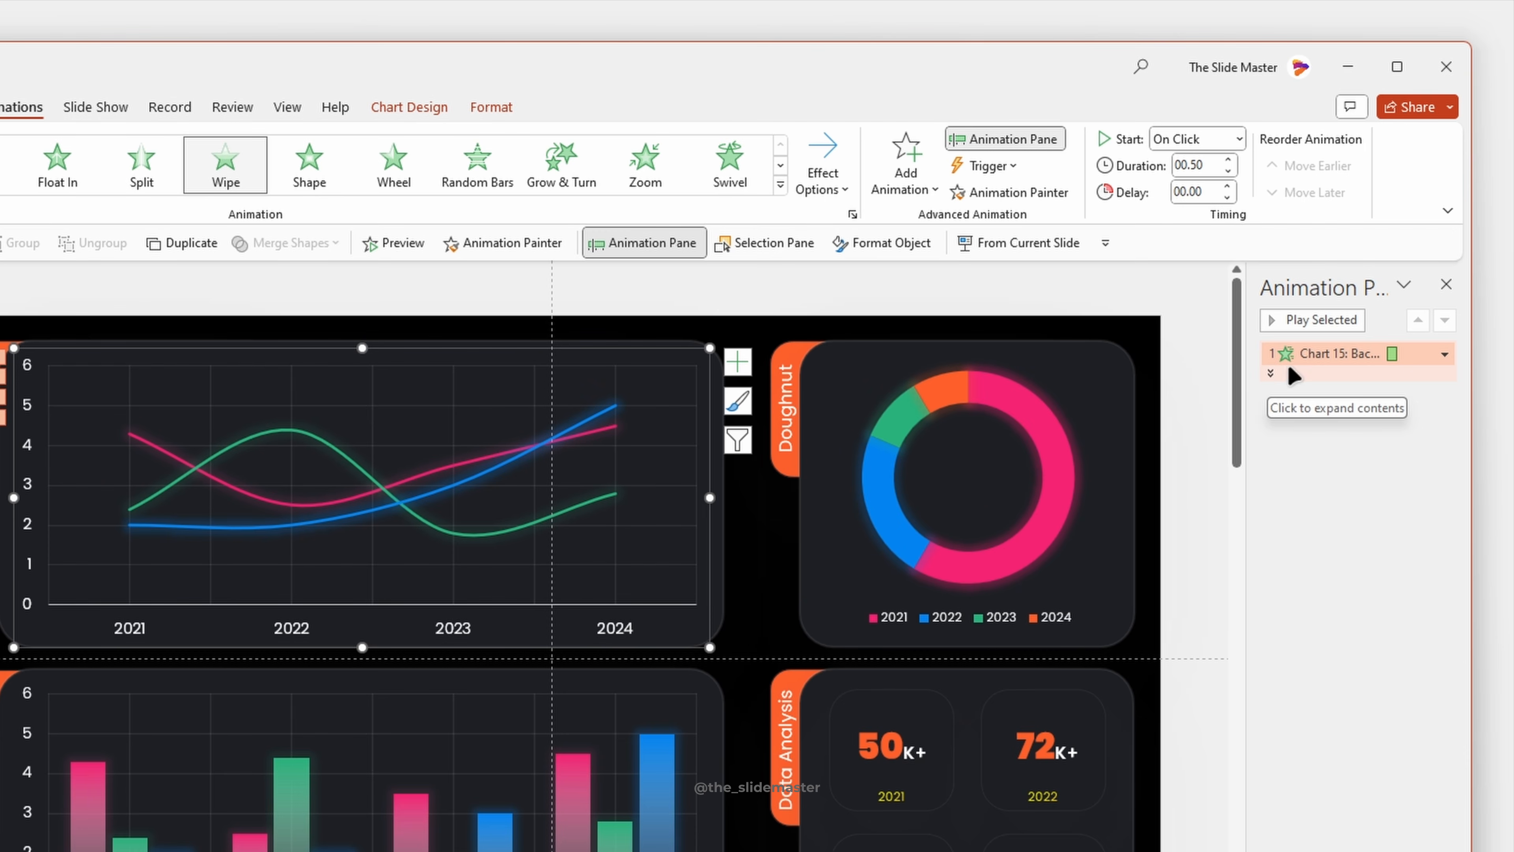
{"action": "left_click", "coordinate": [1271, 374]}
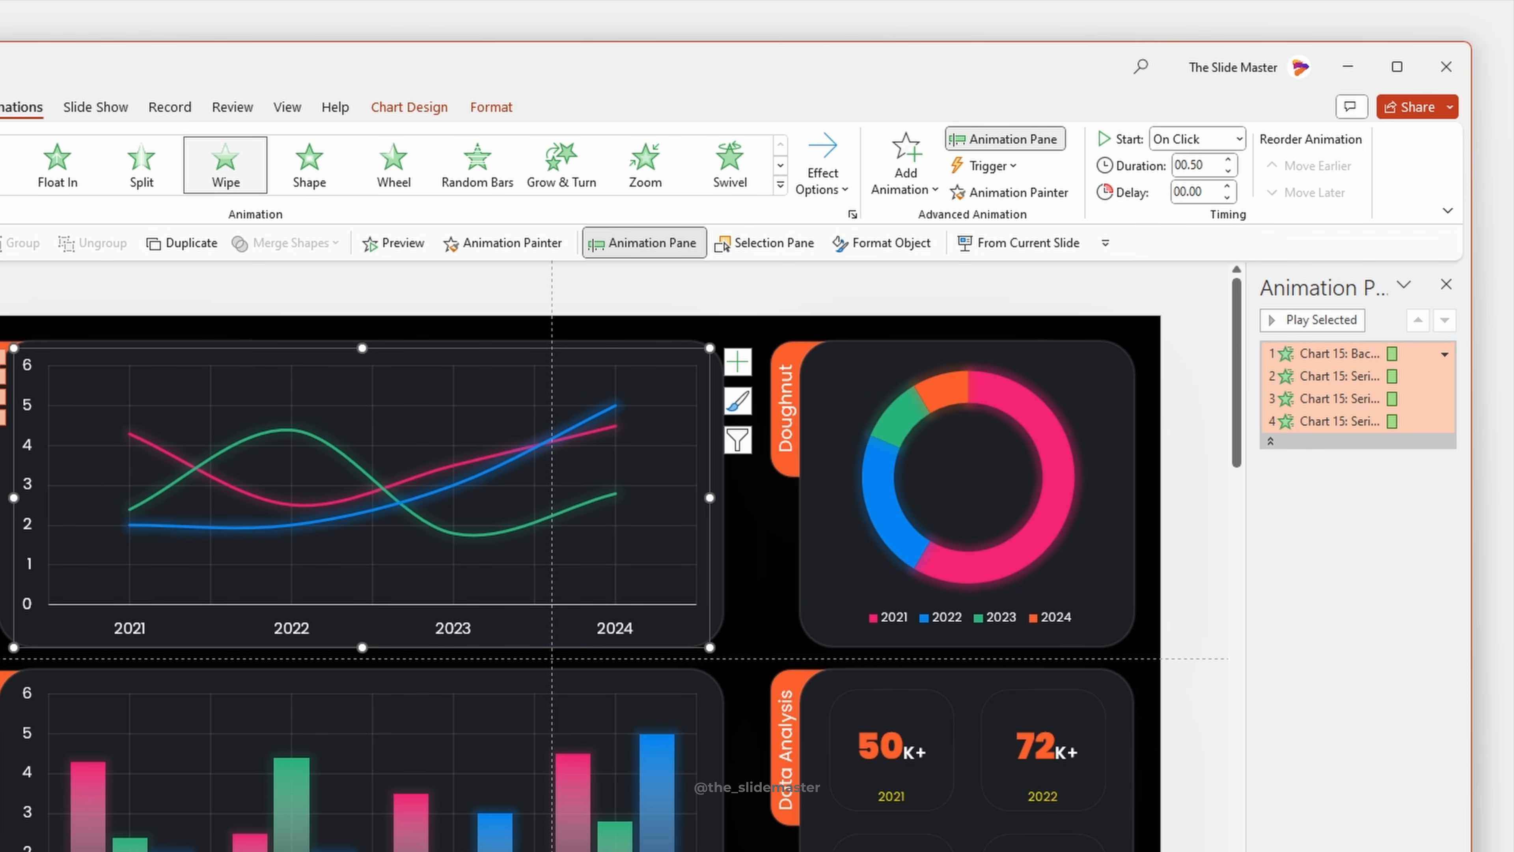
{"action": "left_click", "coordinate": [1329, 356]}
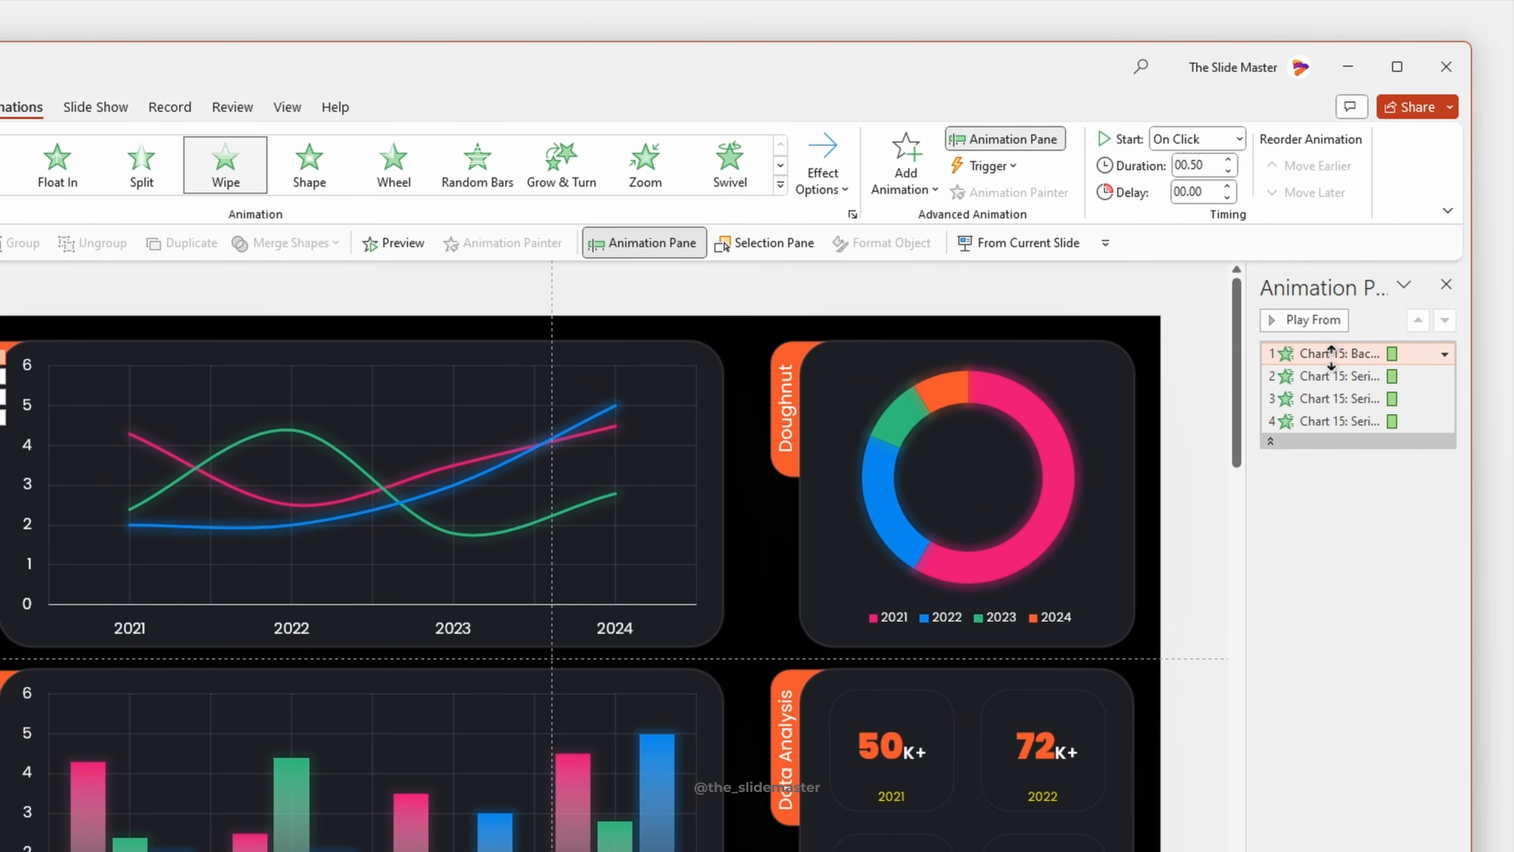
{"action": "left_click", "coordinate": [1445, 353]}
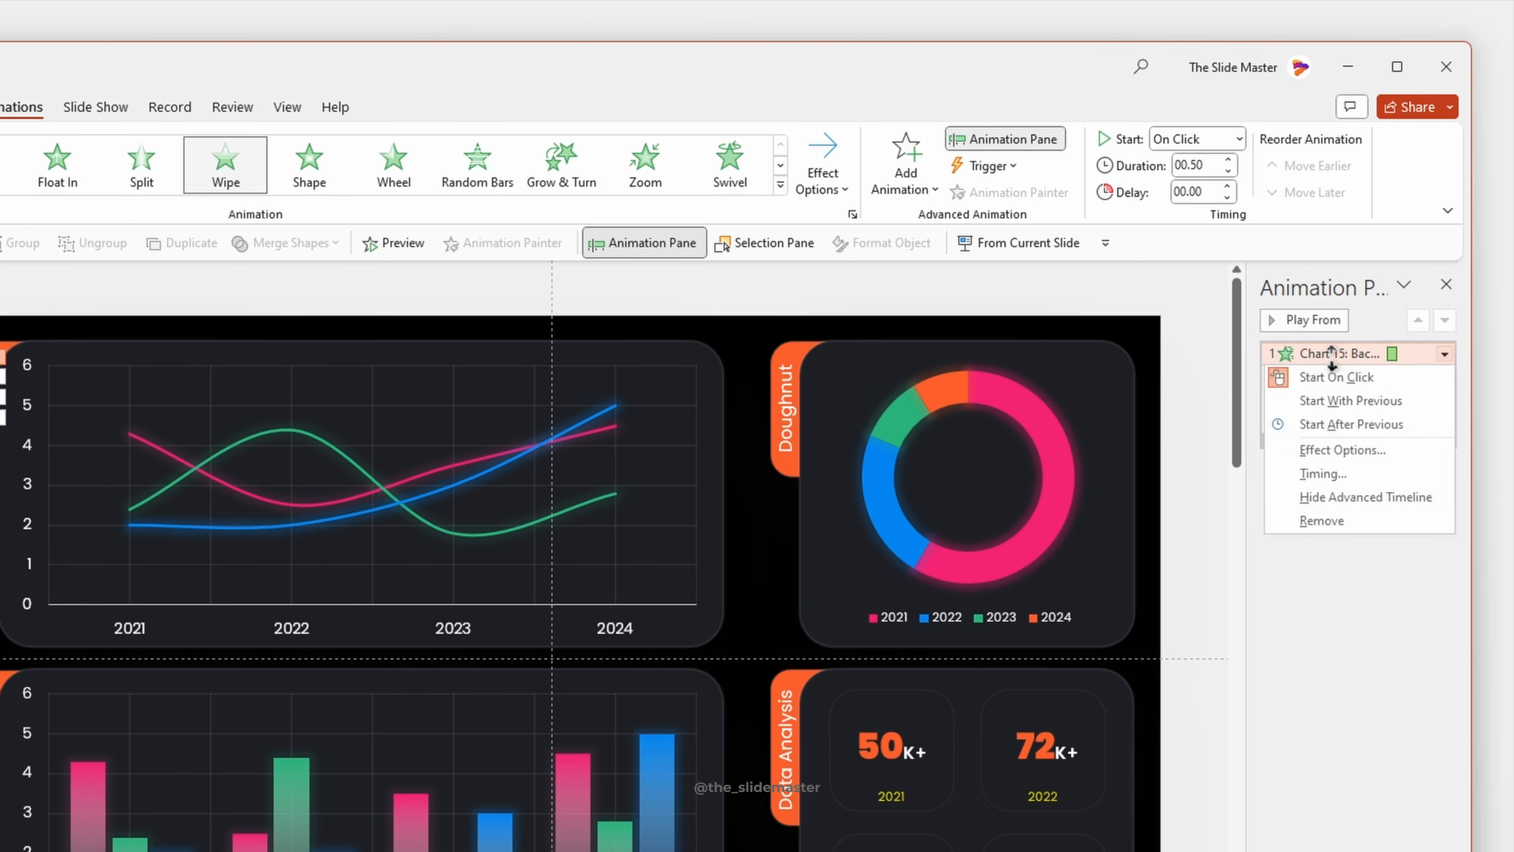
{"action": "left_click", "coordinate": [1340, 521]}
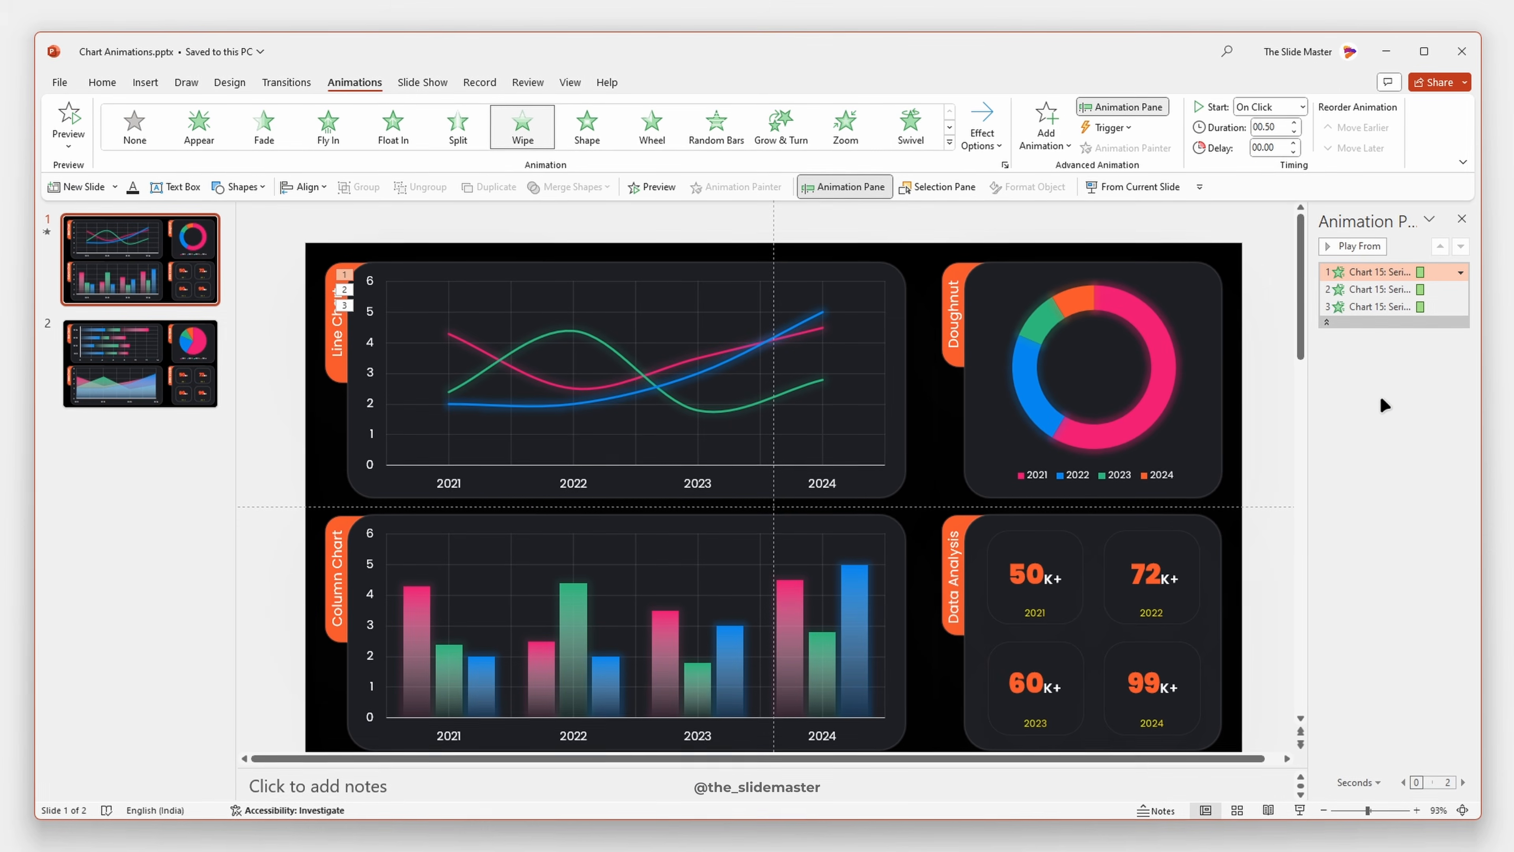
- Set all three line chart series animations to start After Previous with a 2-second duration, and preview them
{"action": "left_click", "coordinate": [1377, 307], "text": "shift"}
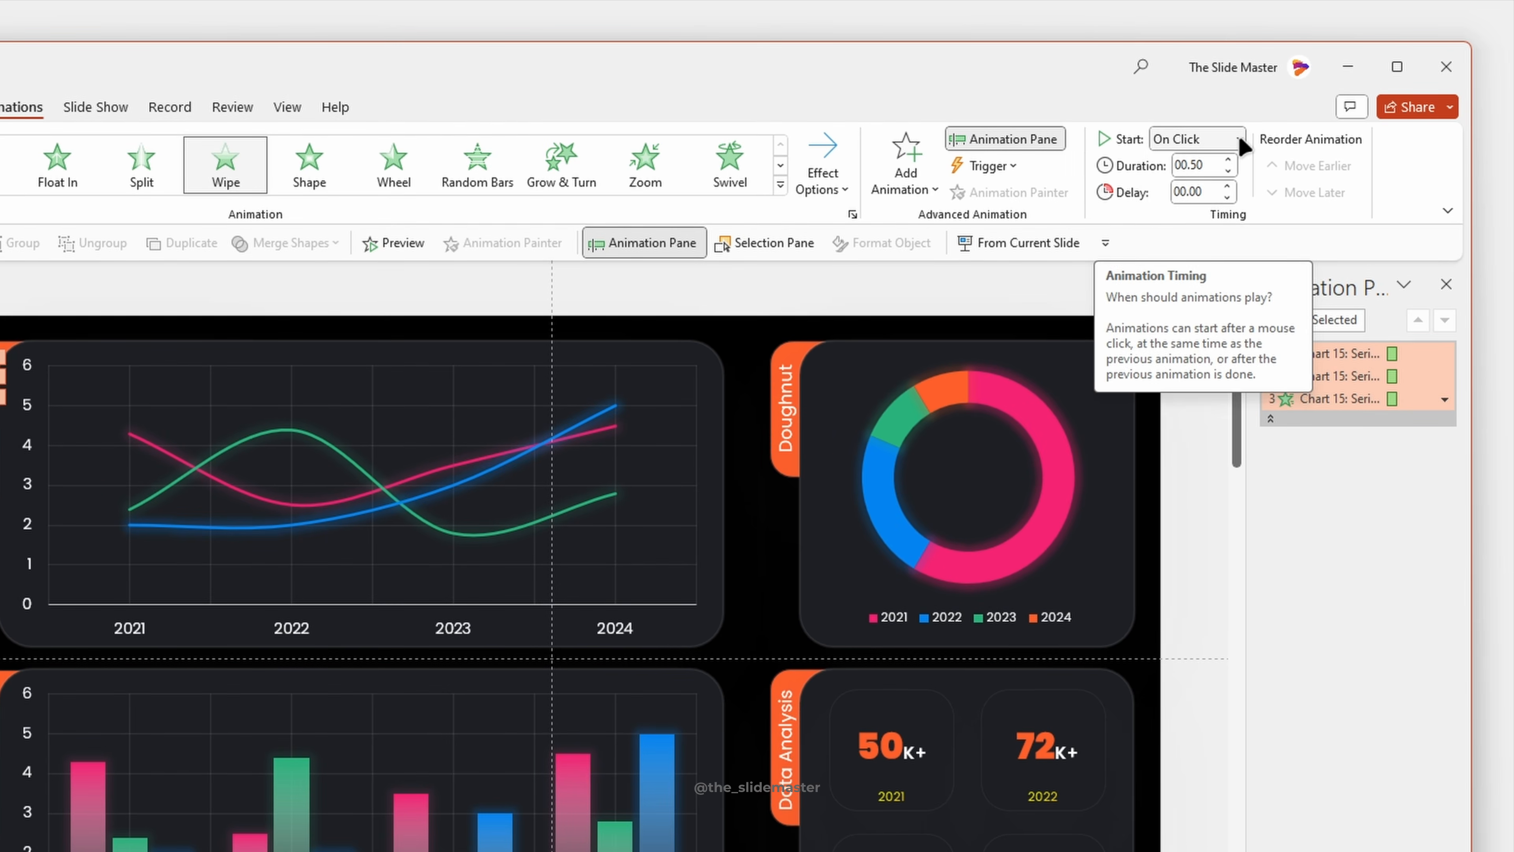
{"action": "left_click", "coordinate": [1240, 139]}
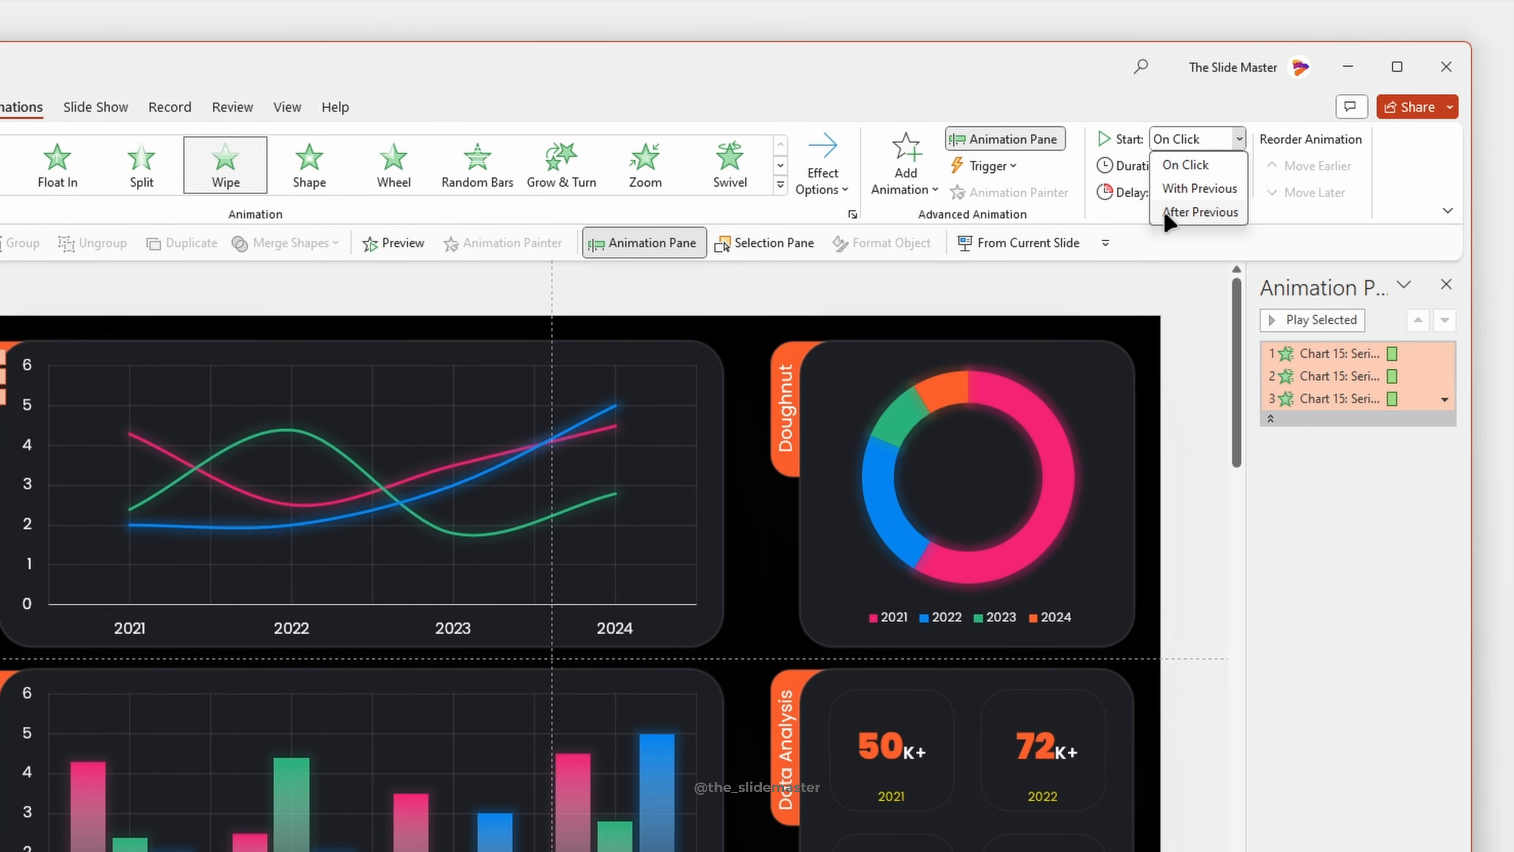
{"action": "left_click", "coordinate": [1200, 210]}
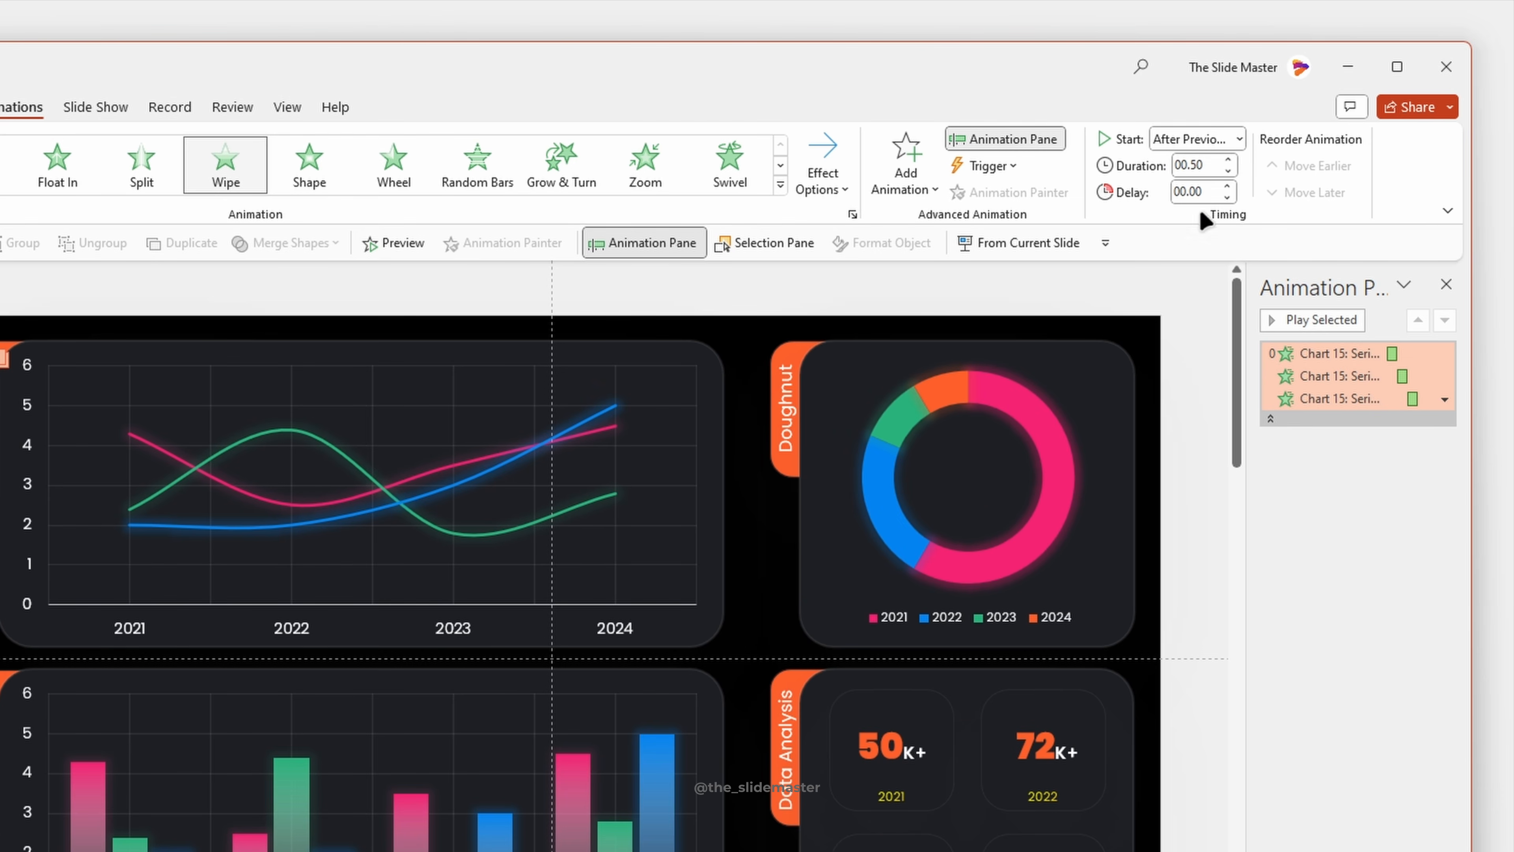
{"action": "left_click", "coordinate": [1228, 159]}
{"action": "left_click", "coordinate": [1228, 160]}
{"action": "left_click", "coordinate": [1228, 160]}
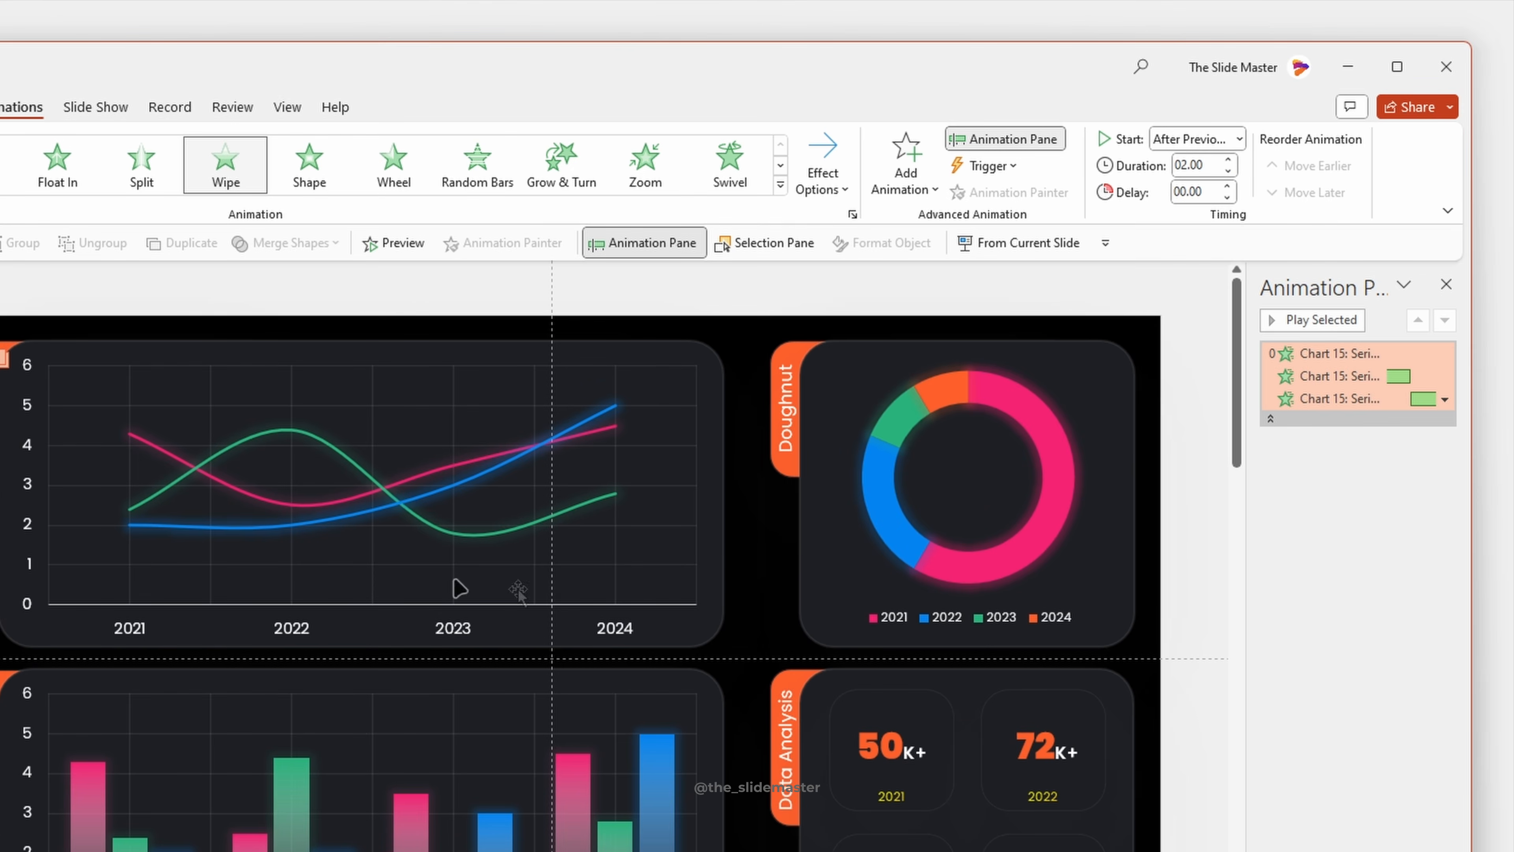
{"action": "left_click", "coordinate": [1303, 318]}
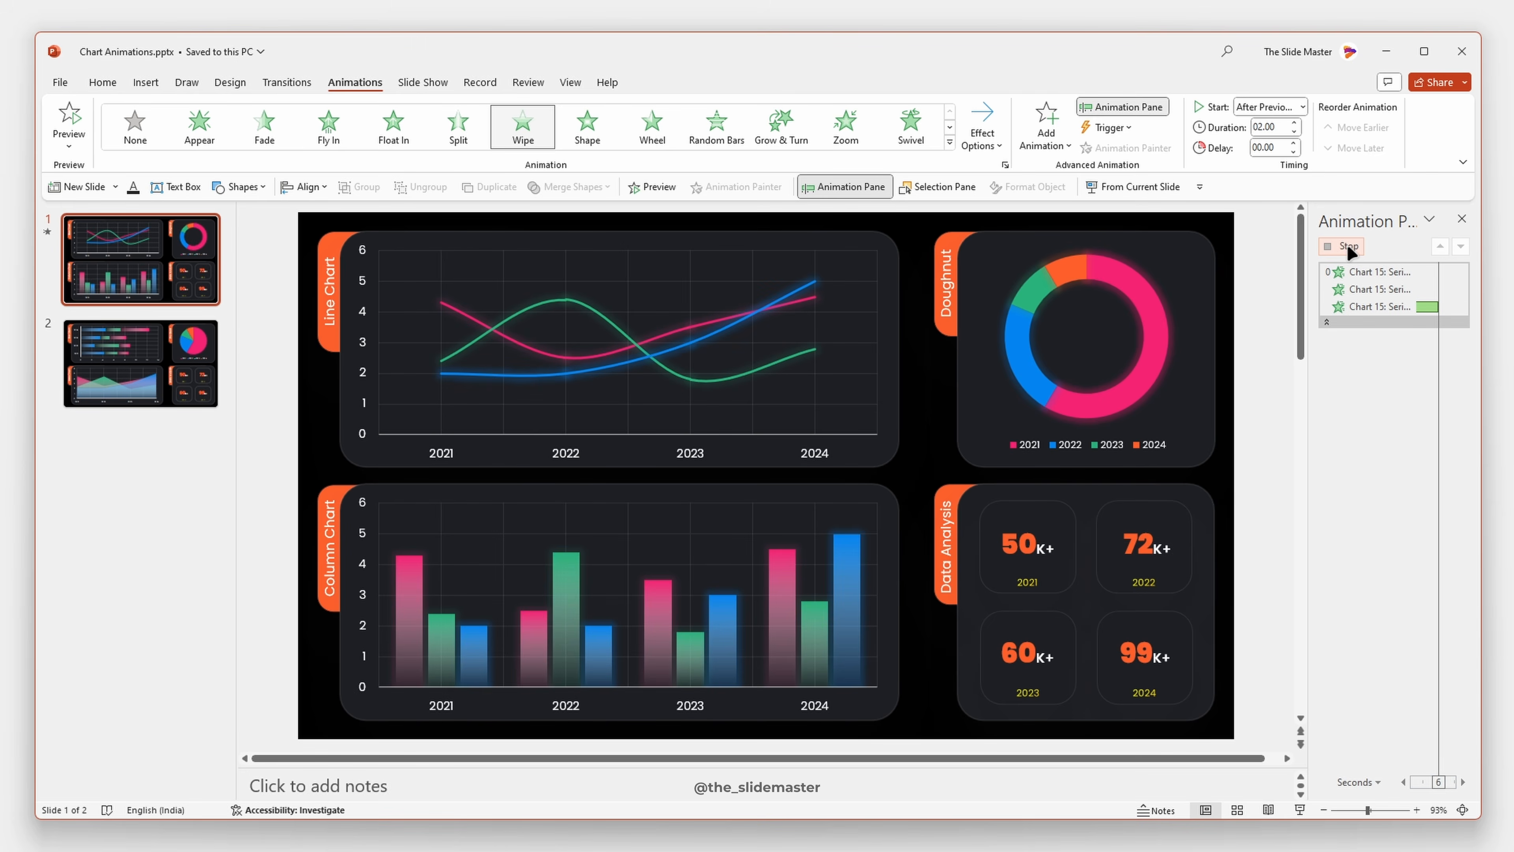
- Apply a Wipe entrance animation to the column chart and set its sequence to By Series
{"action": "left_click", "coordinate": [727, 549]}
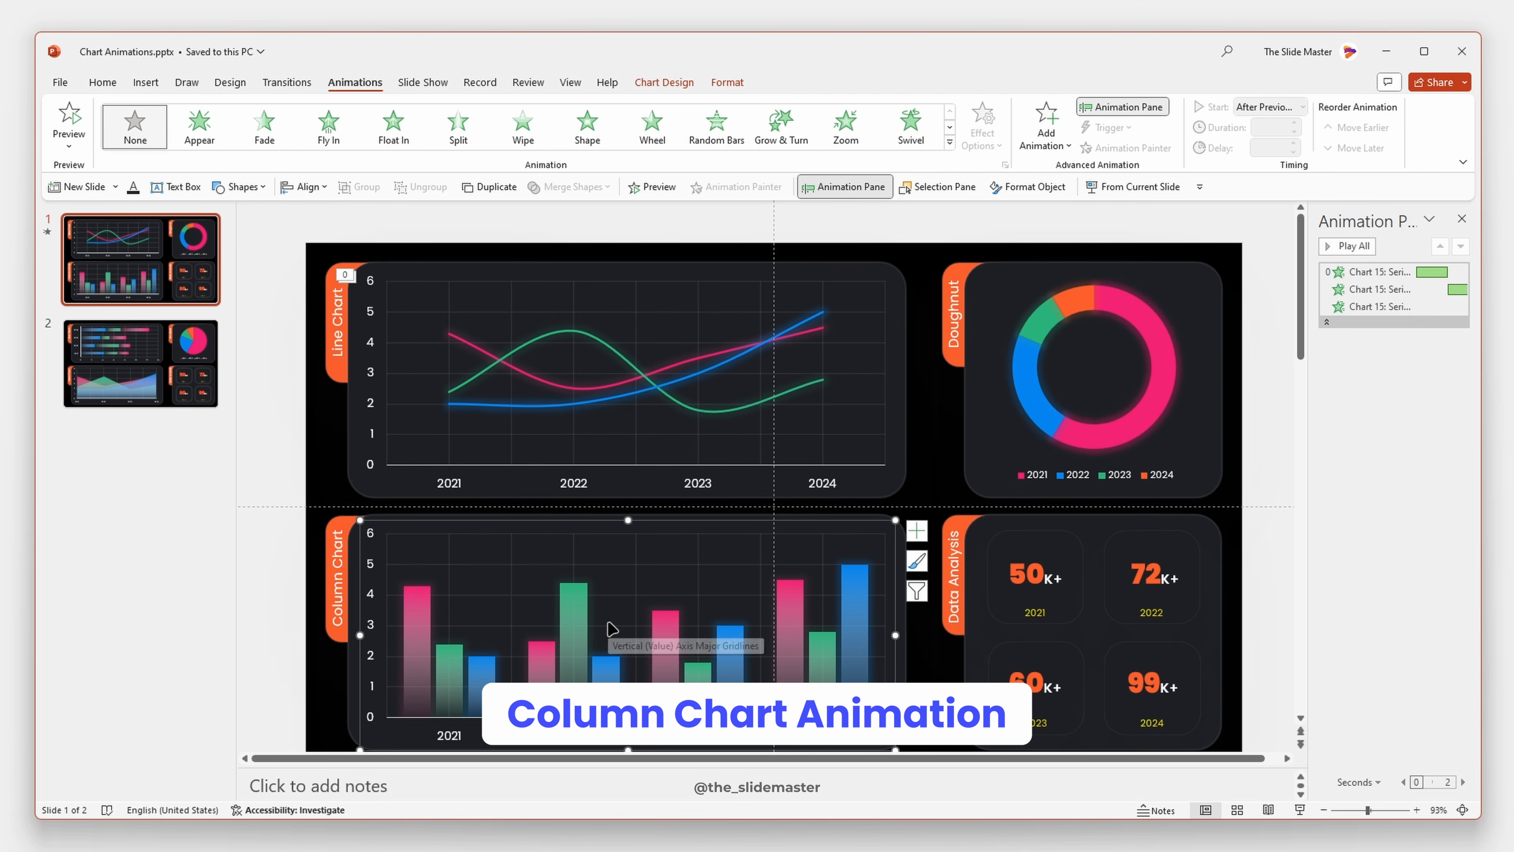
{"action": "left_click", "coordinate": [526, 123]}
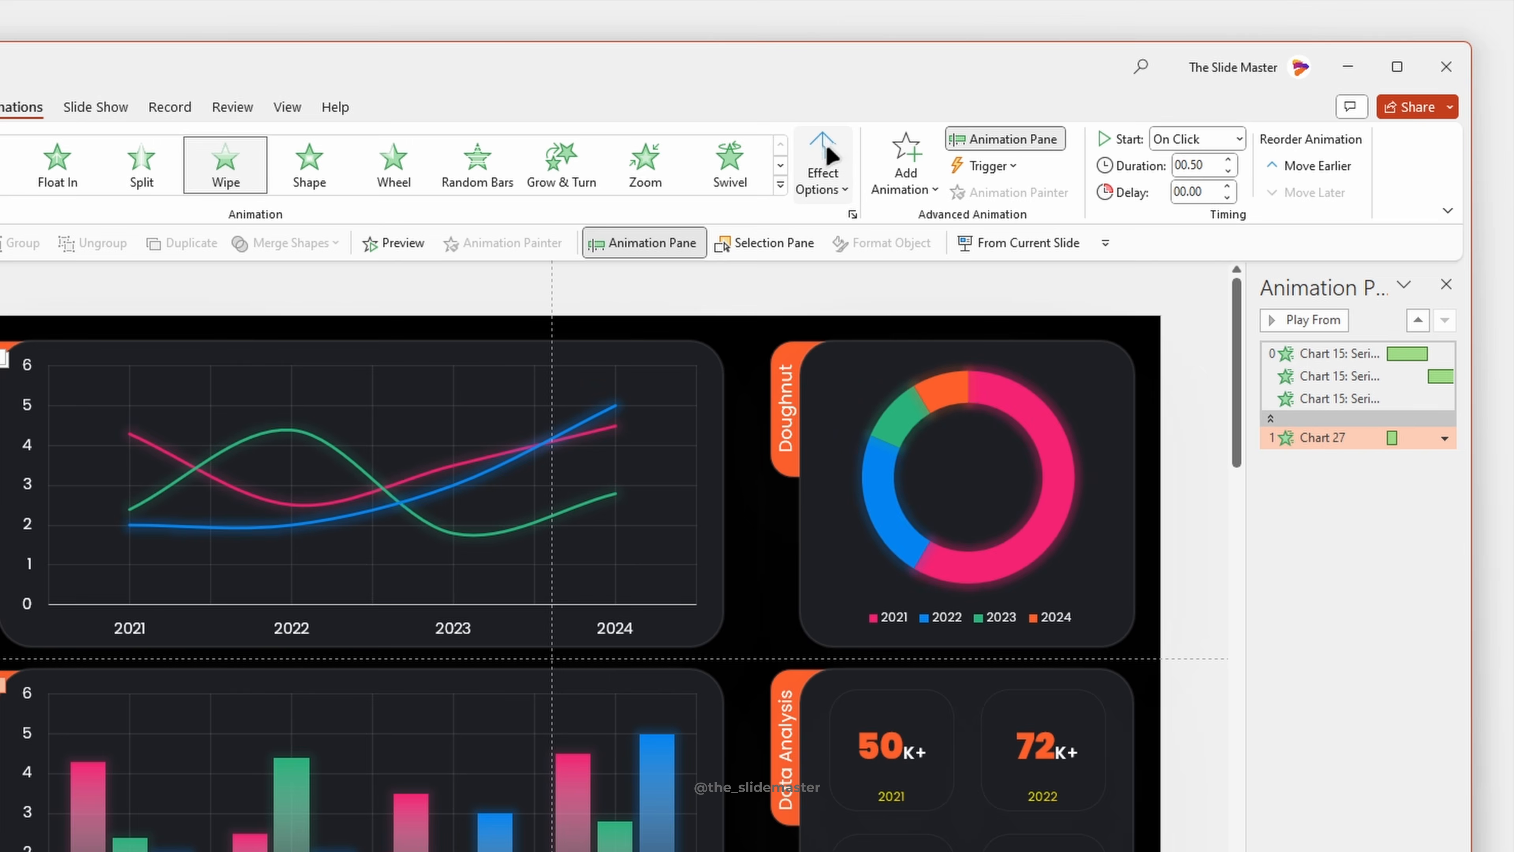
{"action": "left_click", "coordinate": [830, 156]}
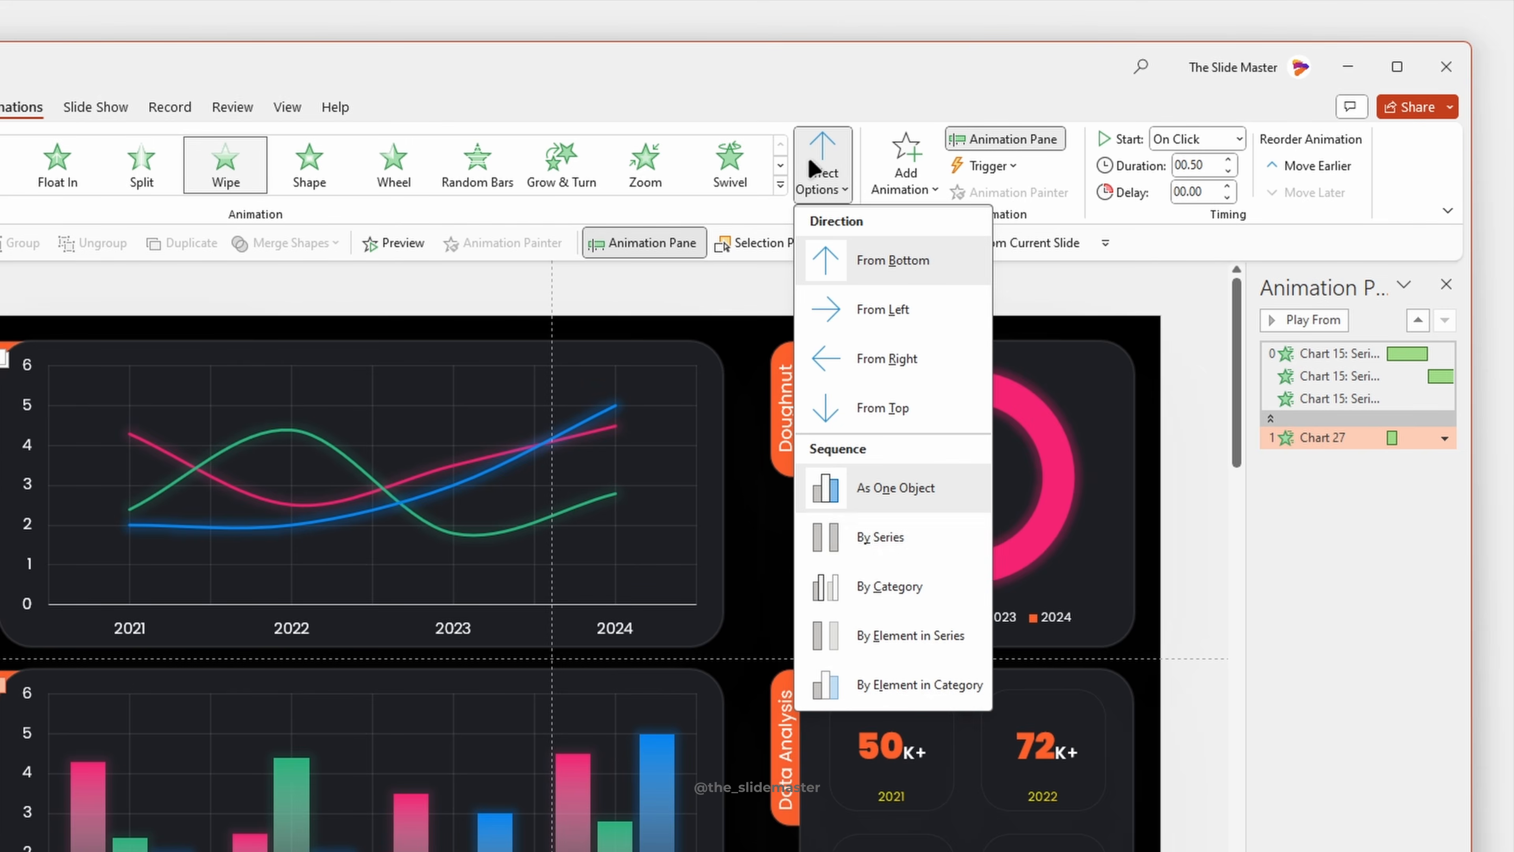
{"action": "left_click", "coordinate": [880, 542]}
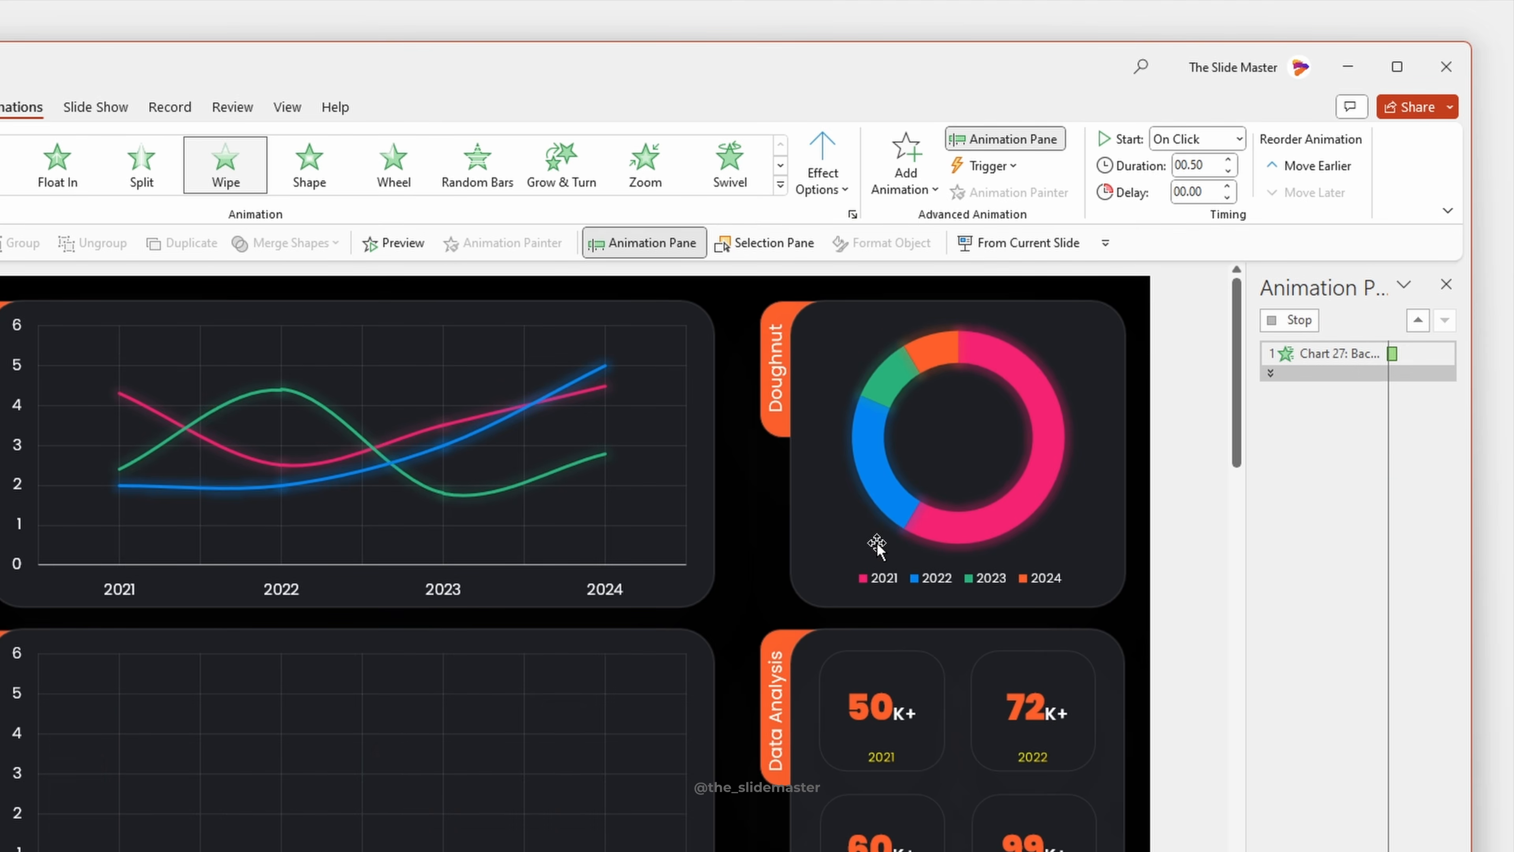
{"action": "left_click", "coordinate": [806, 181]}
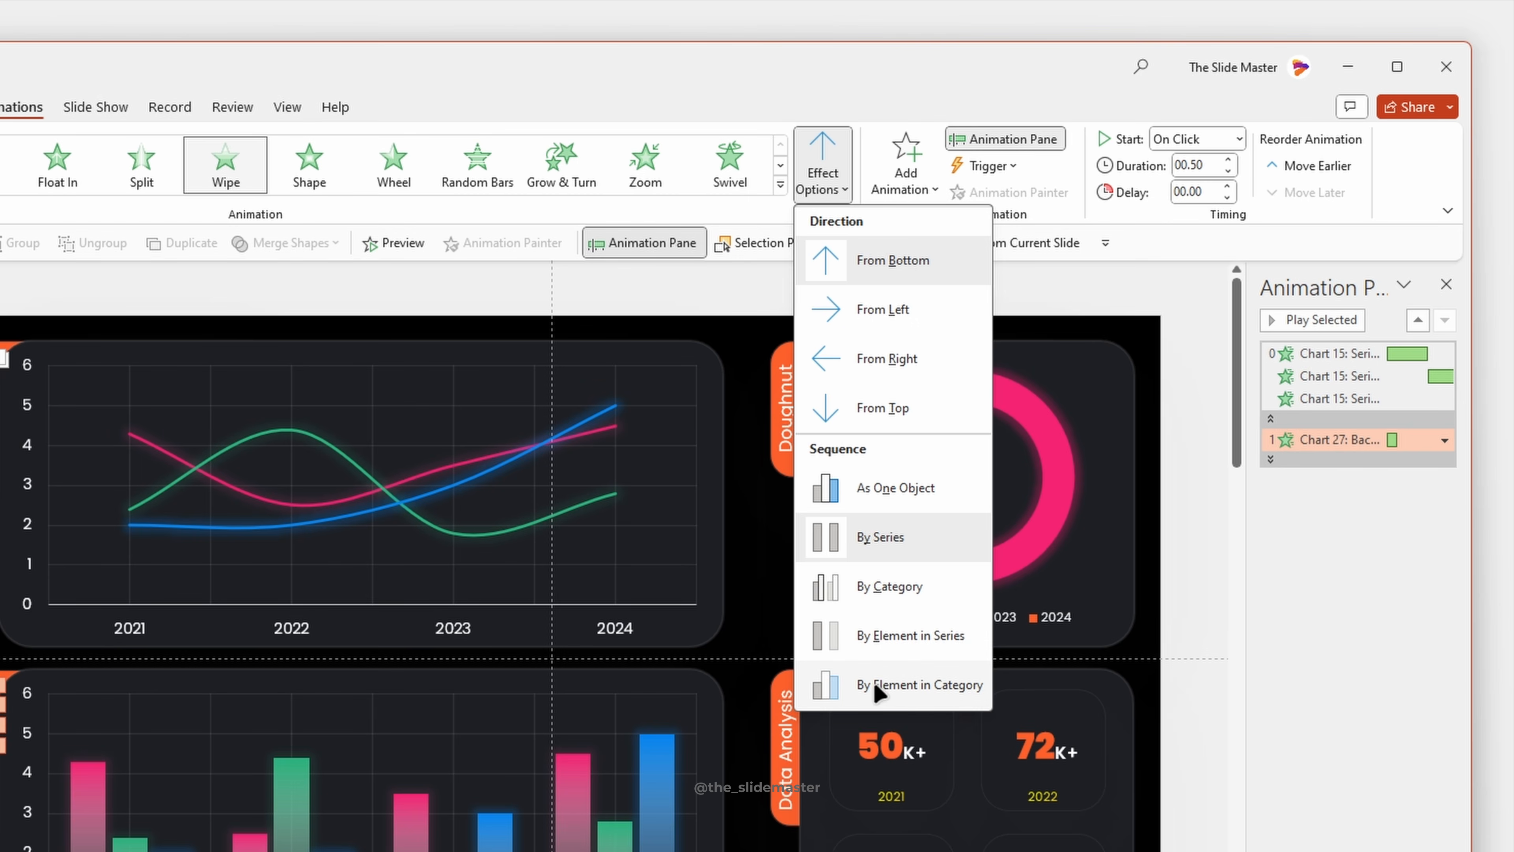
{"action": "left_click", "coordinate": [925, 628]}
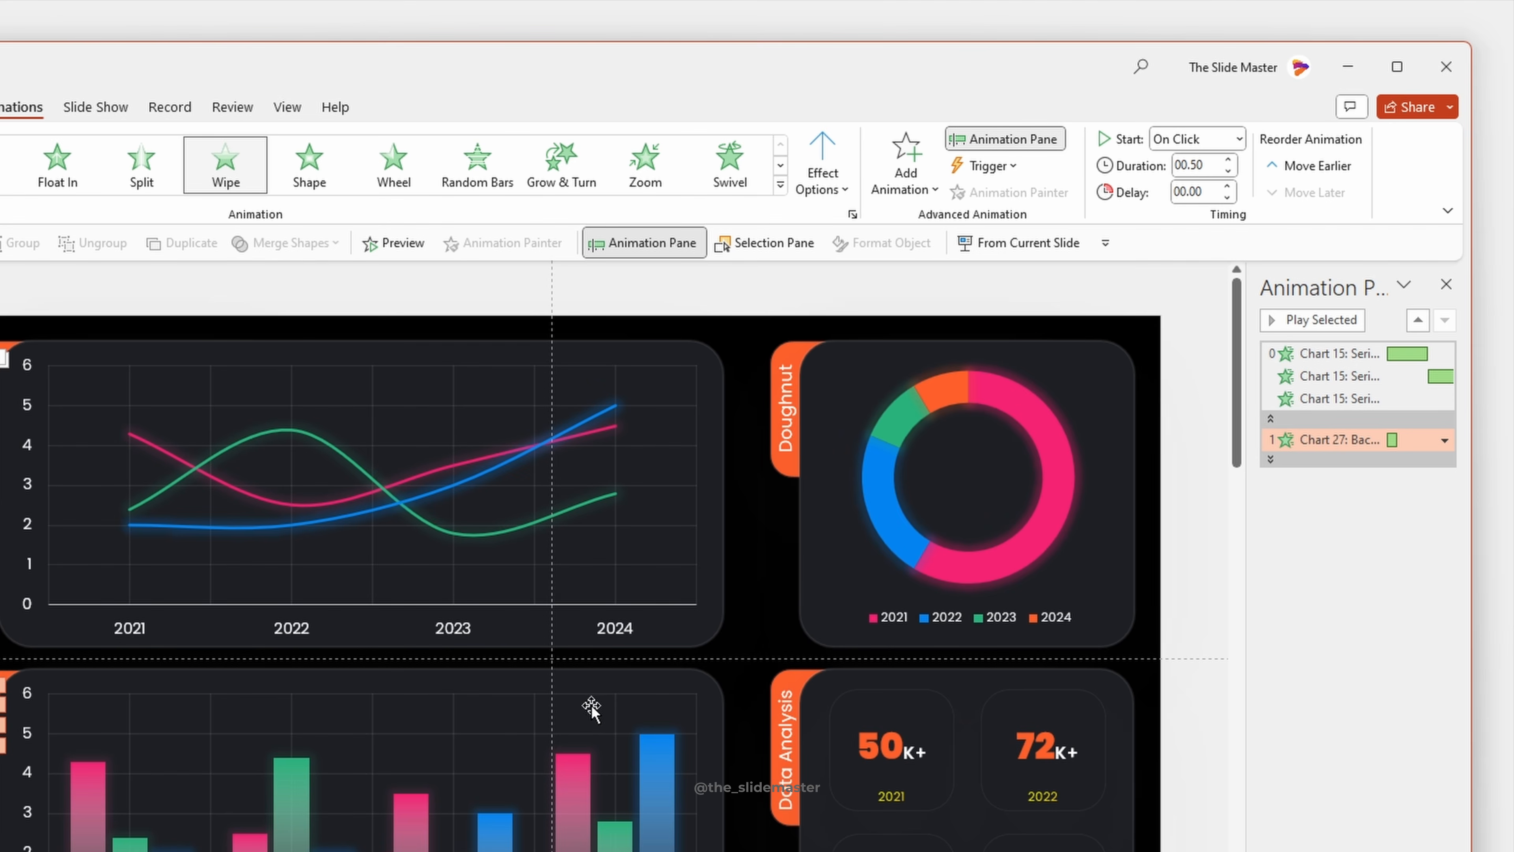
- Expand the column chart's animation entries and remove the one for the chart background
{"action": "left_click", "coordinate": [1271, 459]}
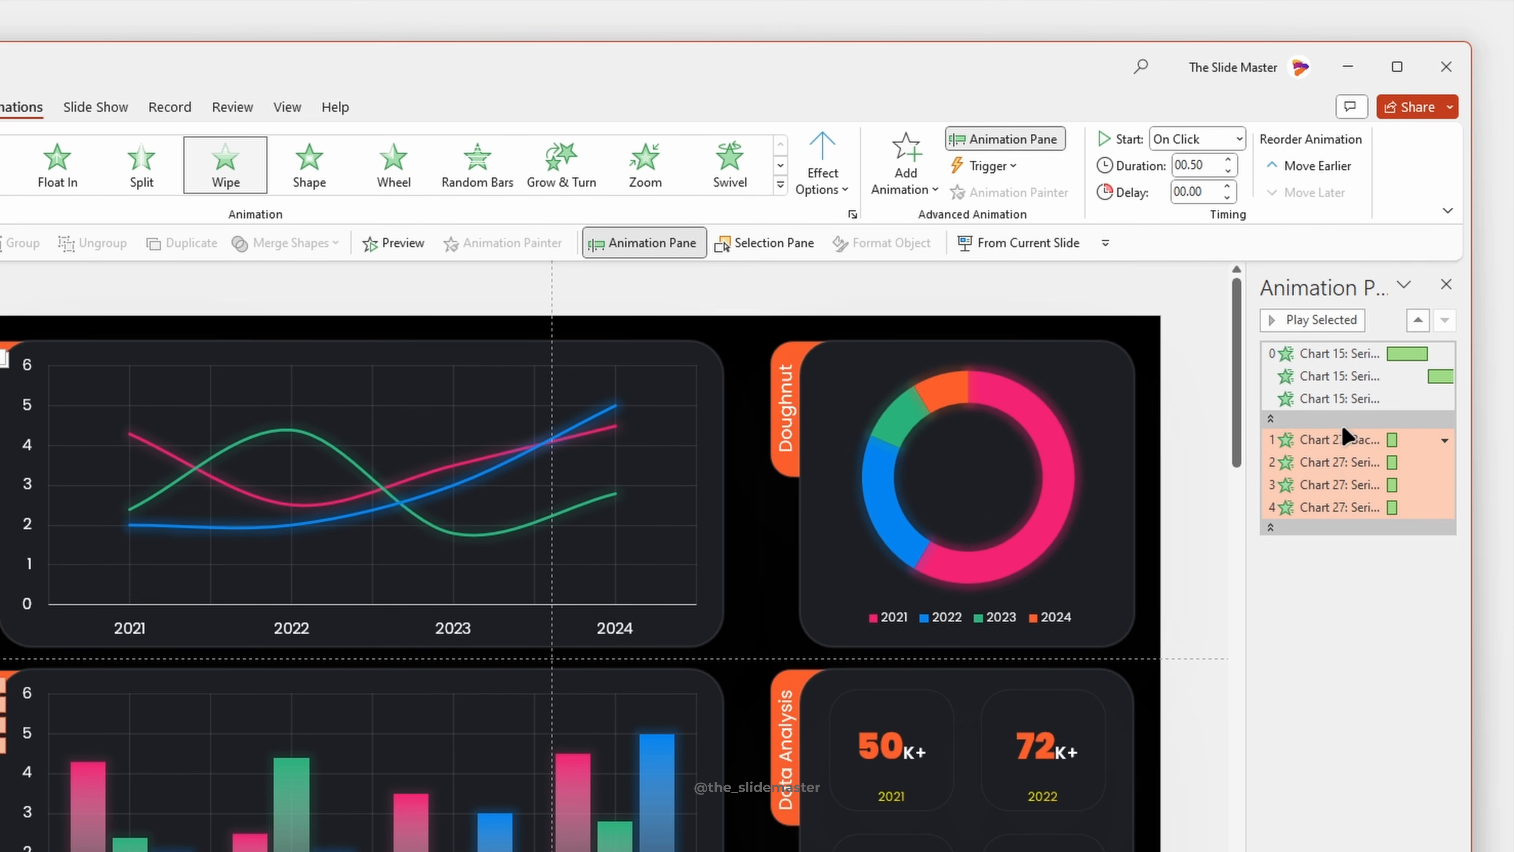
{"action": "left_click", "coordinate": [1342, 440]}
{"action": "right_click", "coordinate": [1334, 440]}
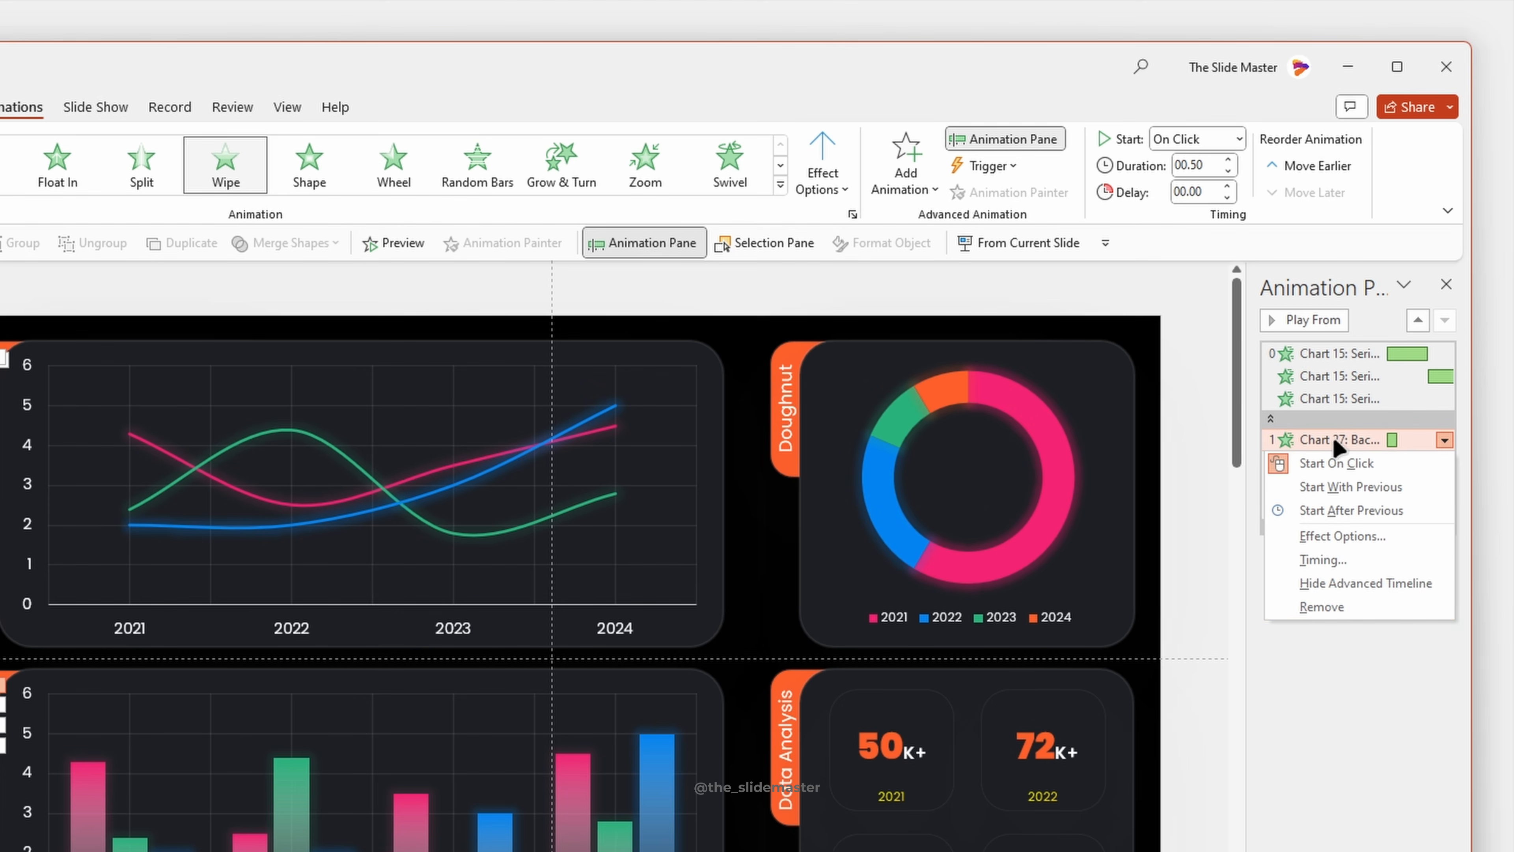
{"action": "left_click", "coordinate": [1367, 606]}
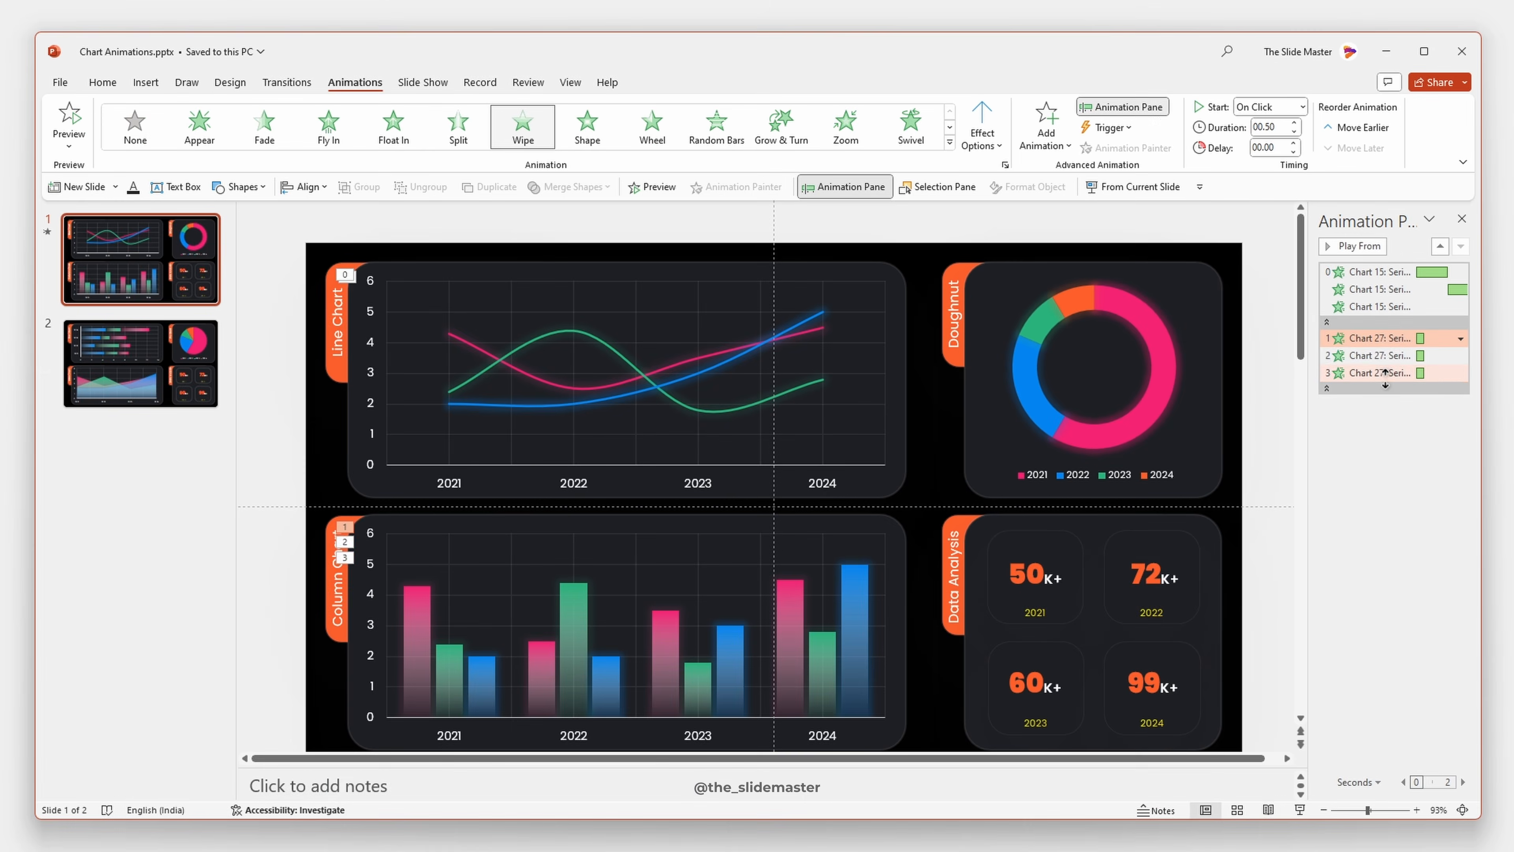
- Set all three column chart series animations to start After Previous with a 1-second duration, and preview them
{"action": "left_click", "coordinate": [1385, 375], "text": "shift"}
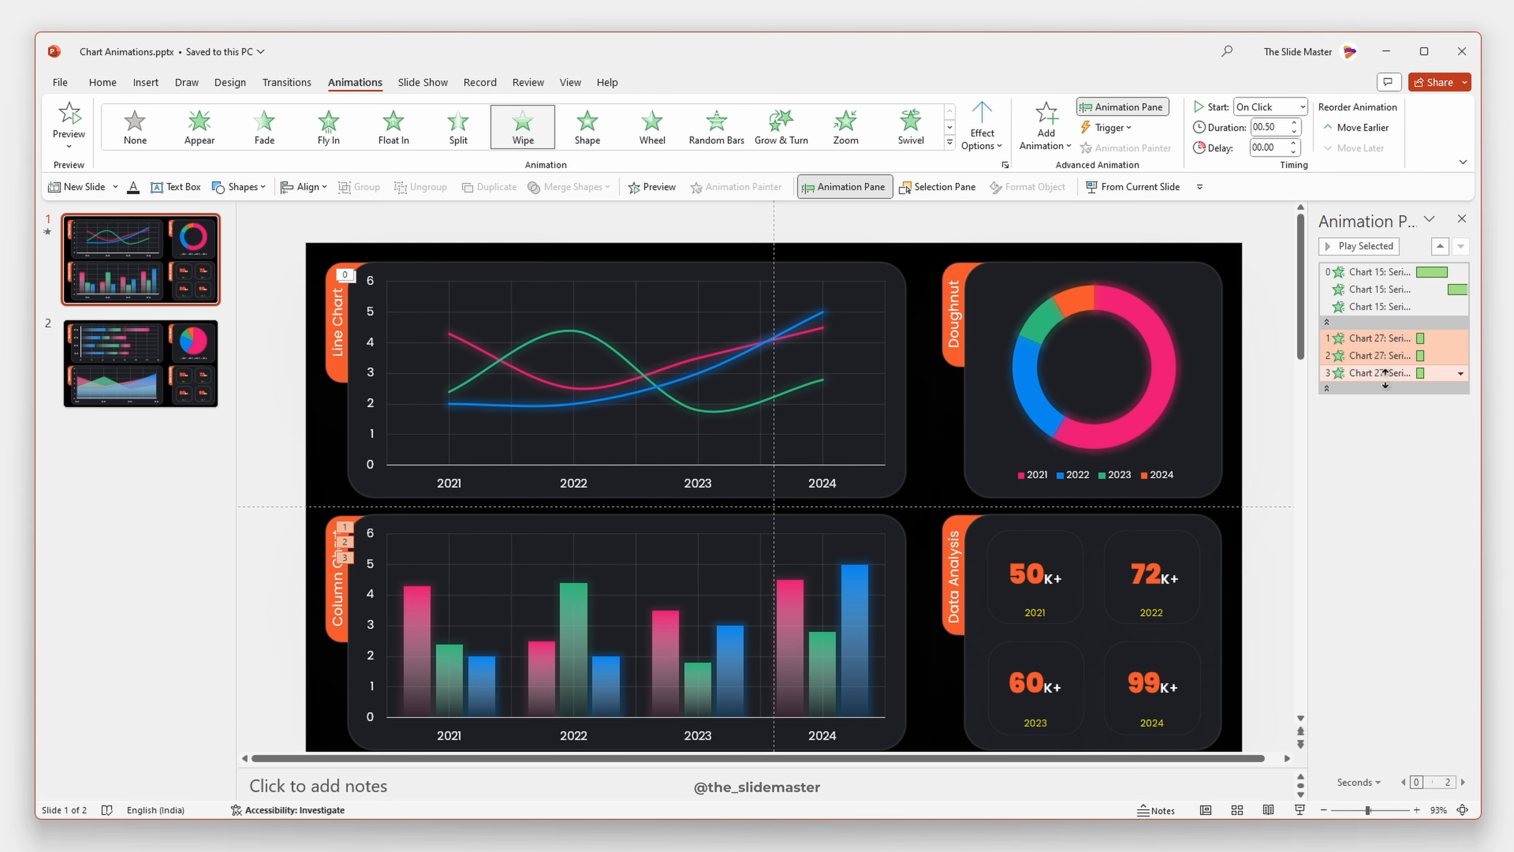
{"action": "left_click", "coordinate": [1300, 109]}
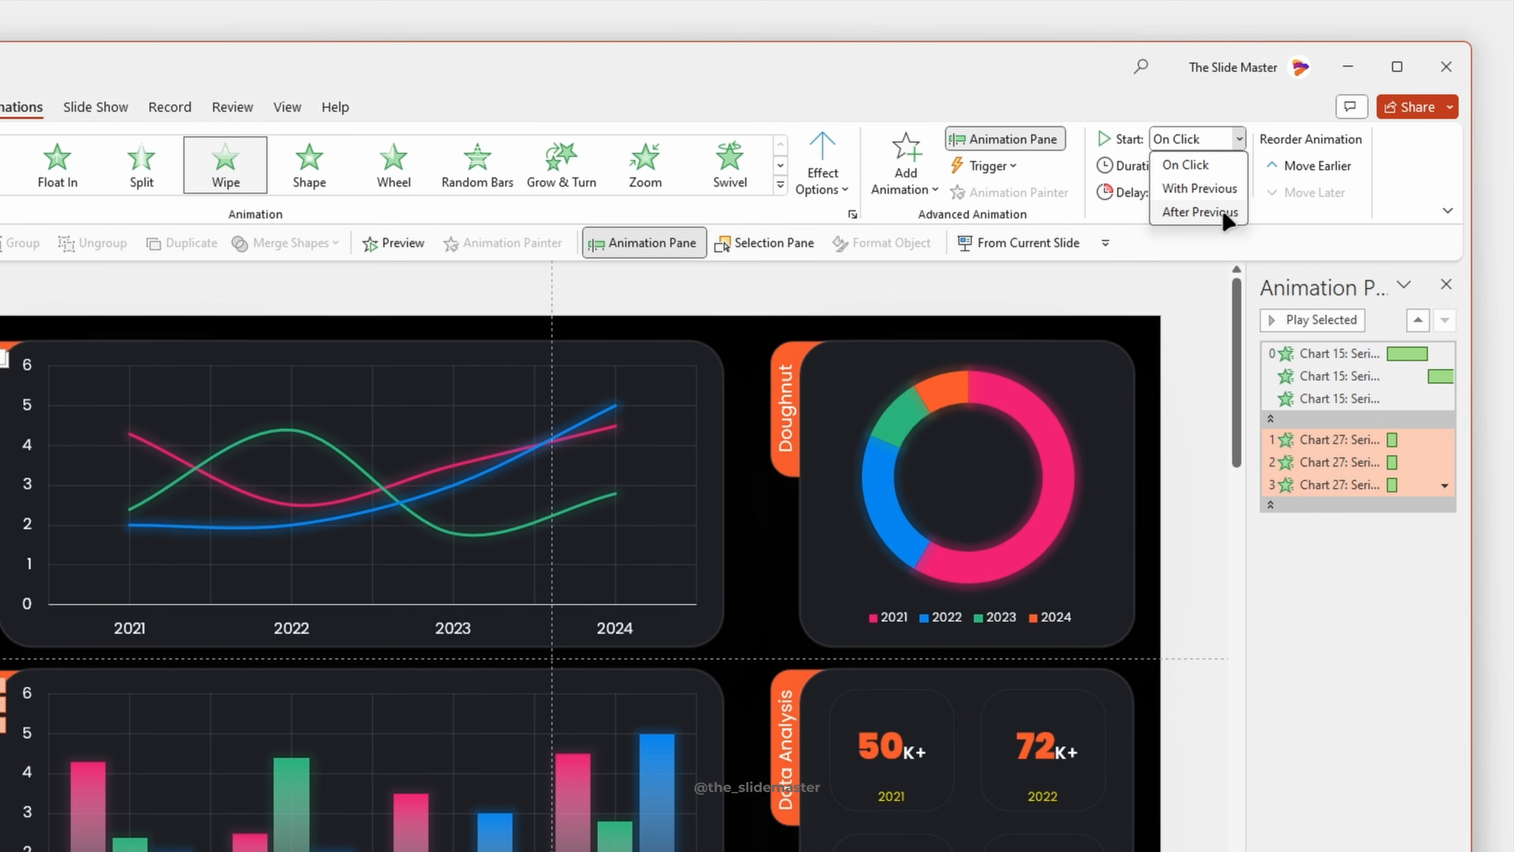
{"action": "left_click", "coordinate": [1200, 212]}
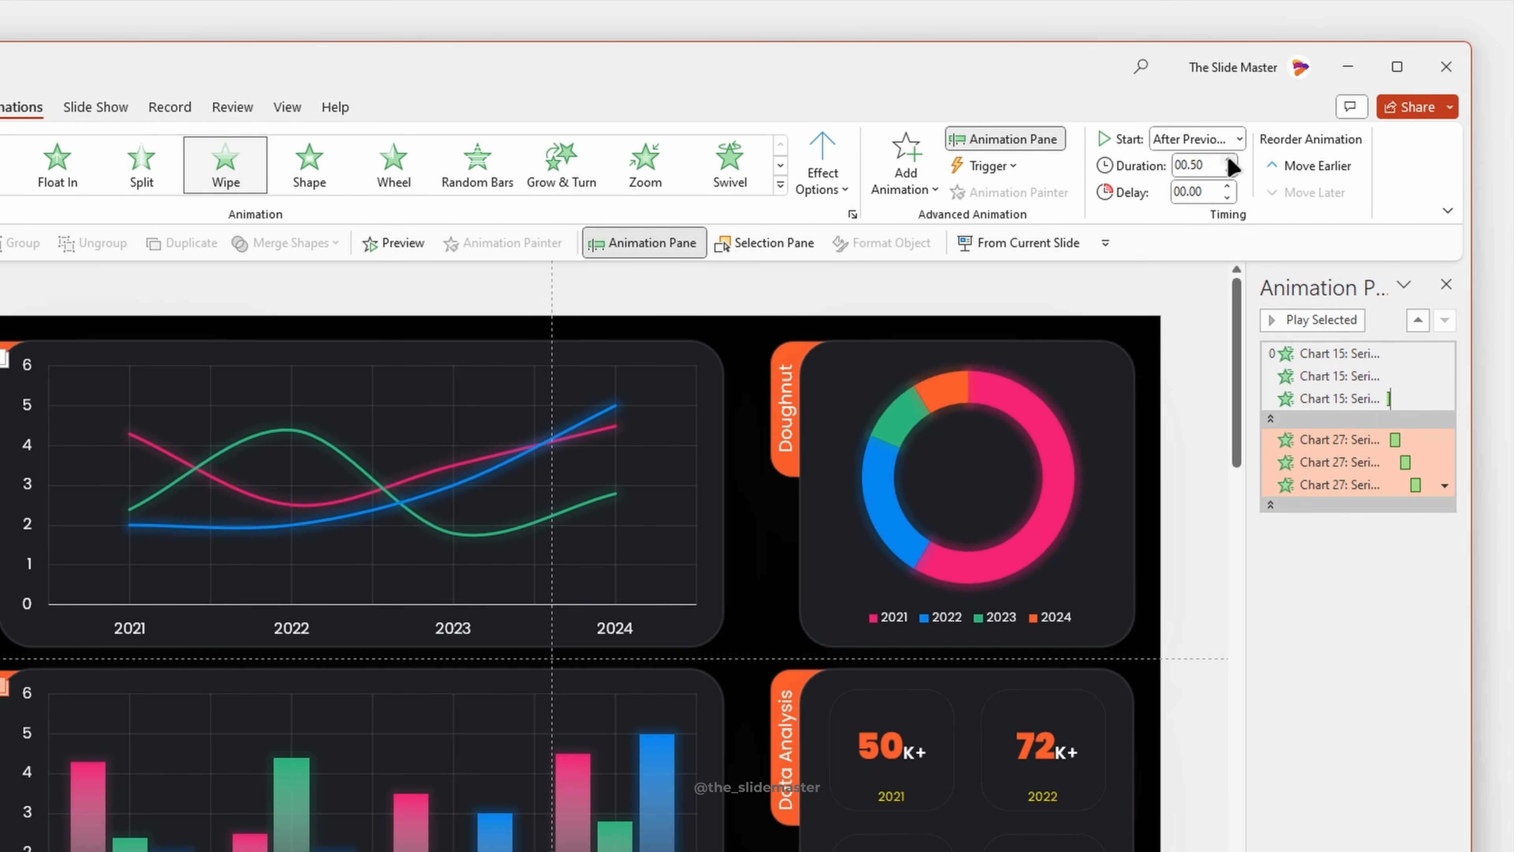
{"action": "left_click", "coordinate": [1228, 159]}
{"action": "left_click", "coordinate": [1228, 159]}
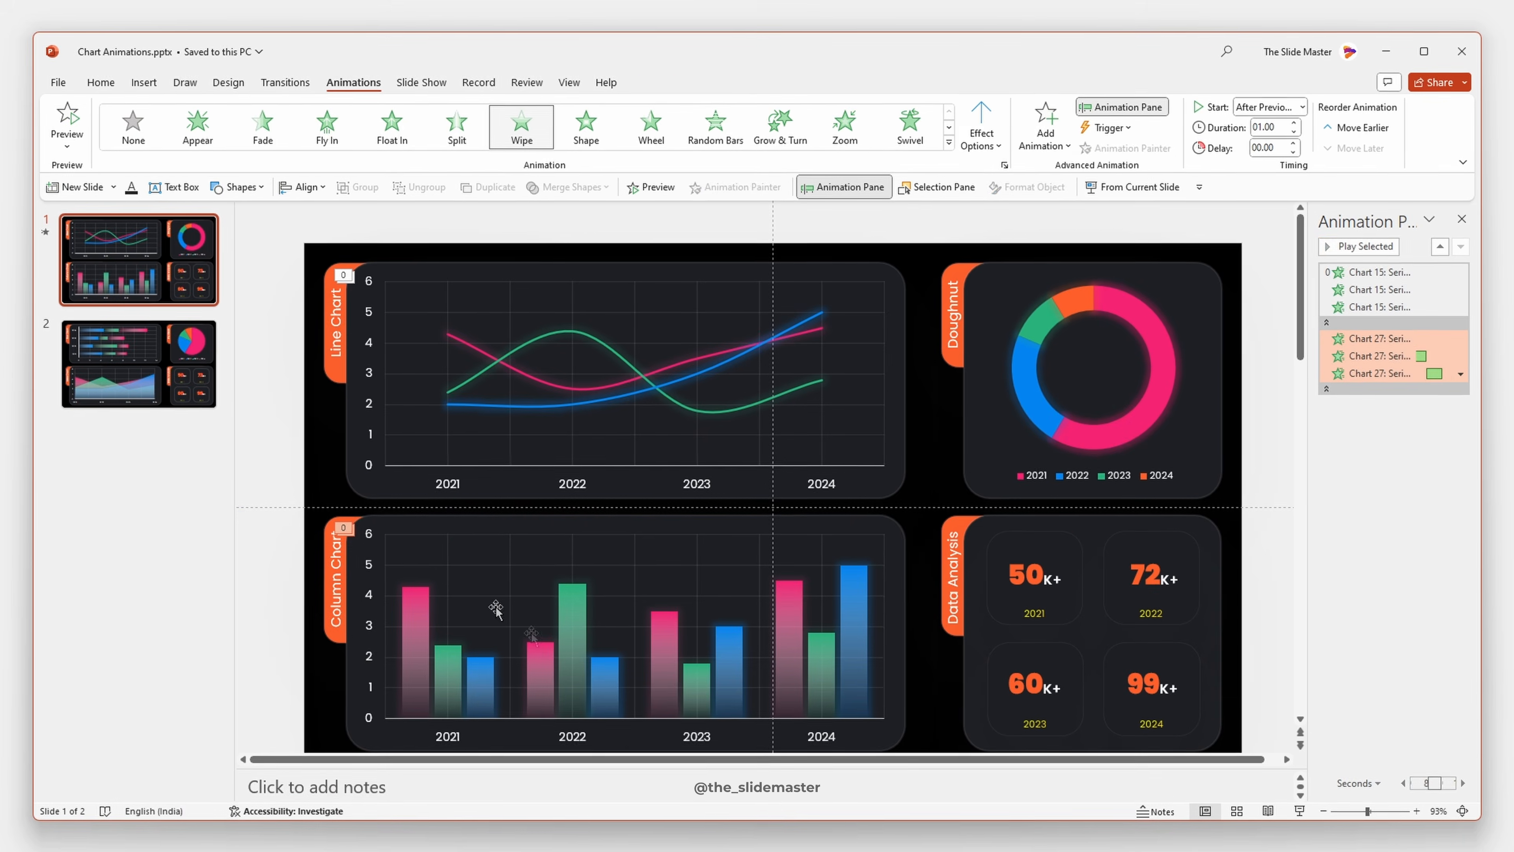
{"action": "left_click", "coordinate": [495, 609]}
{"action": "left_click", "coordinate": [1360, 243]}
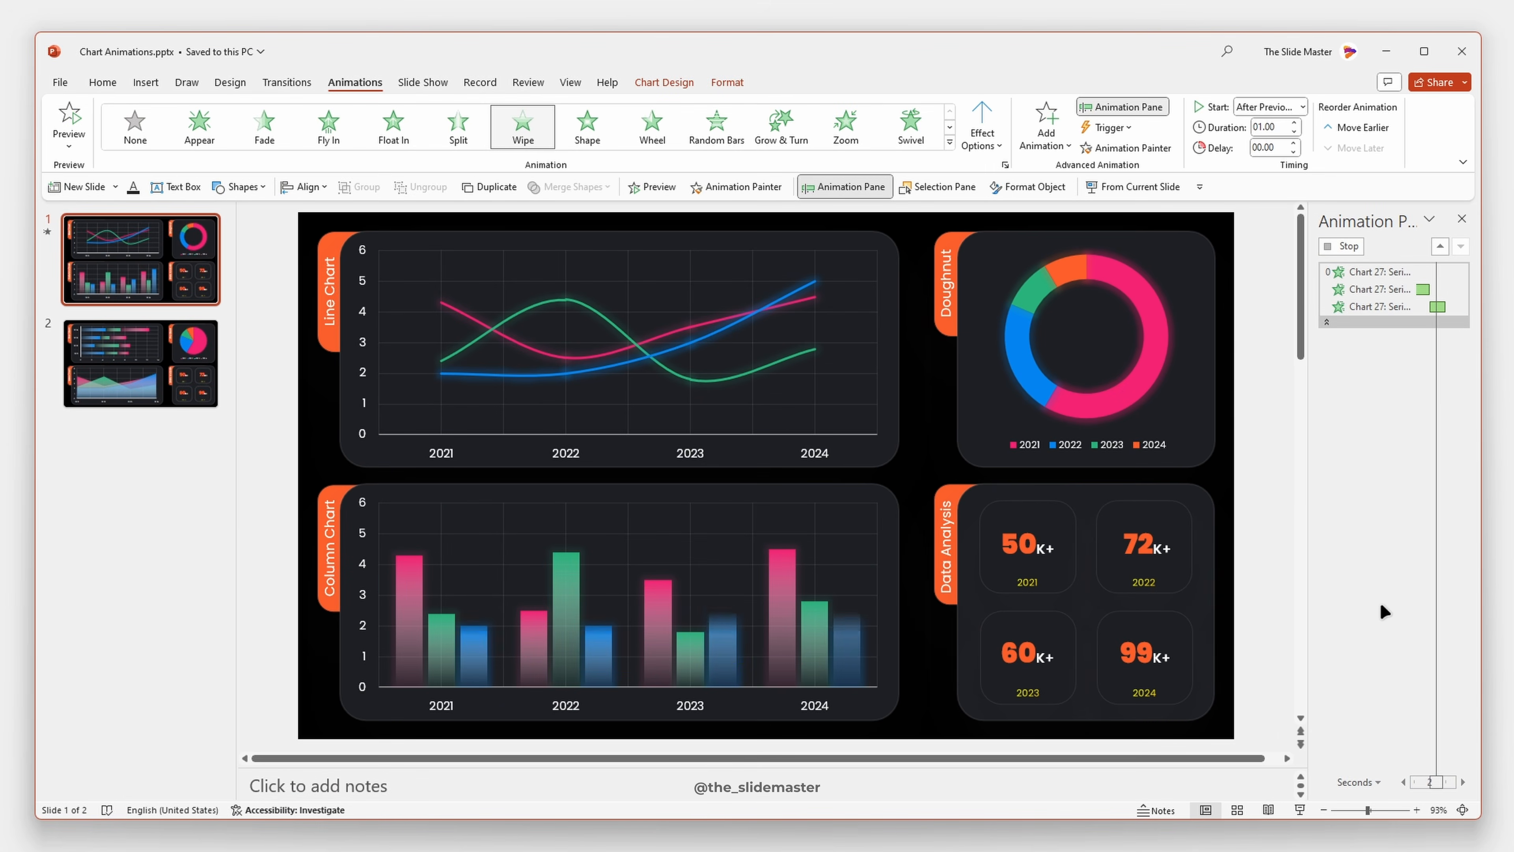
- Apply the Wheel entrance animation to the doughnut chart
{"action": "left_click", "coordinate": [991, 366]}
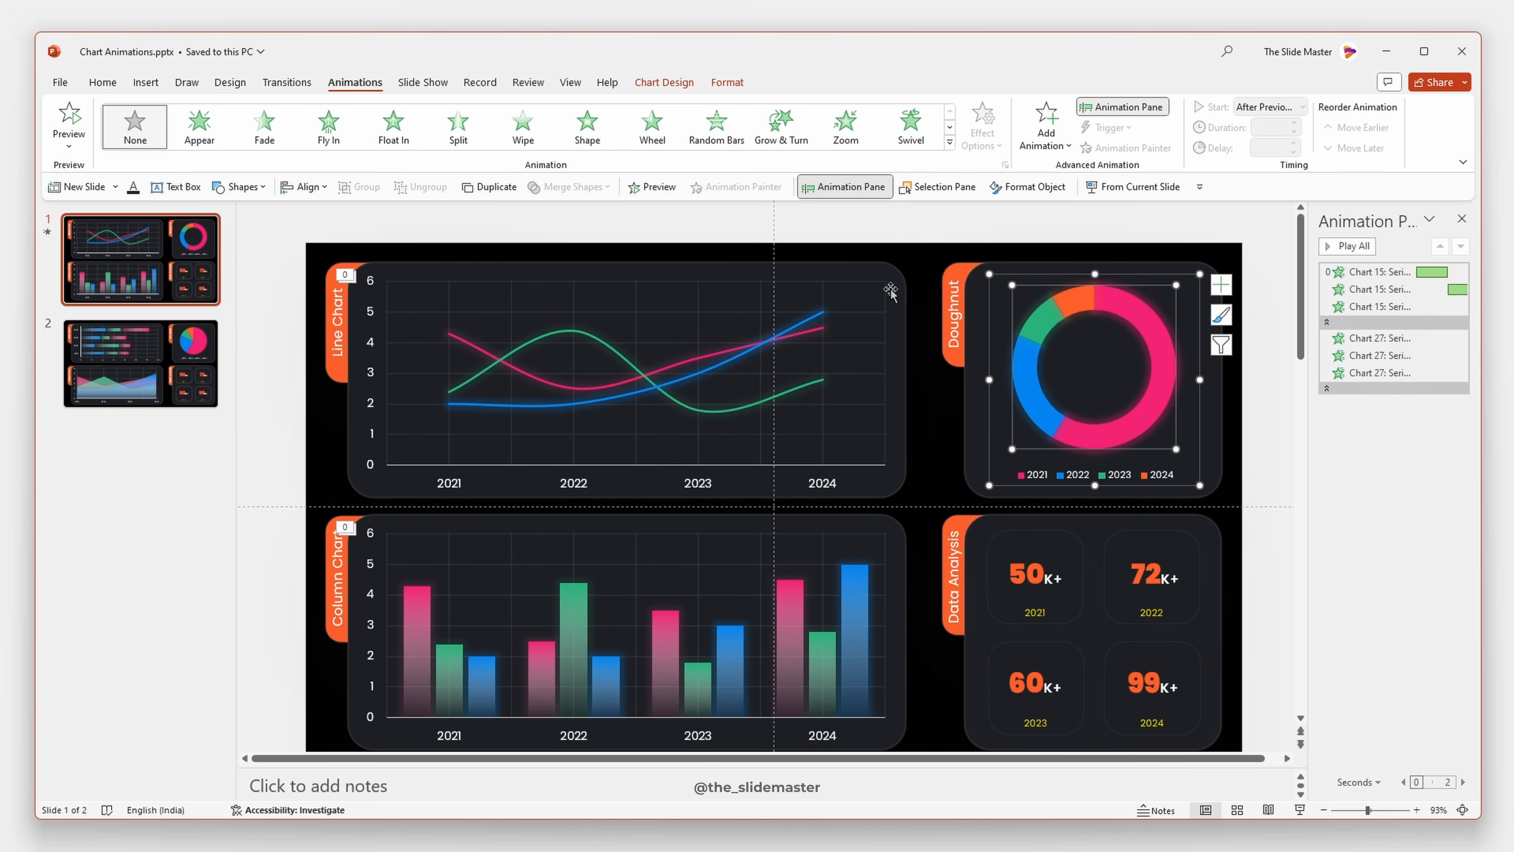
{"action": "left_click", "coordinate": [950, 141]}
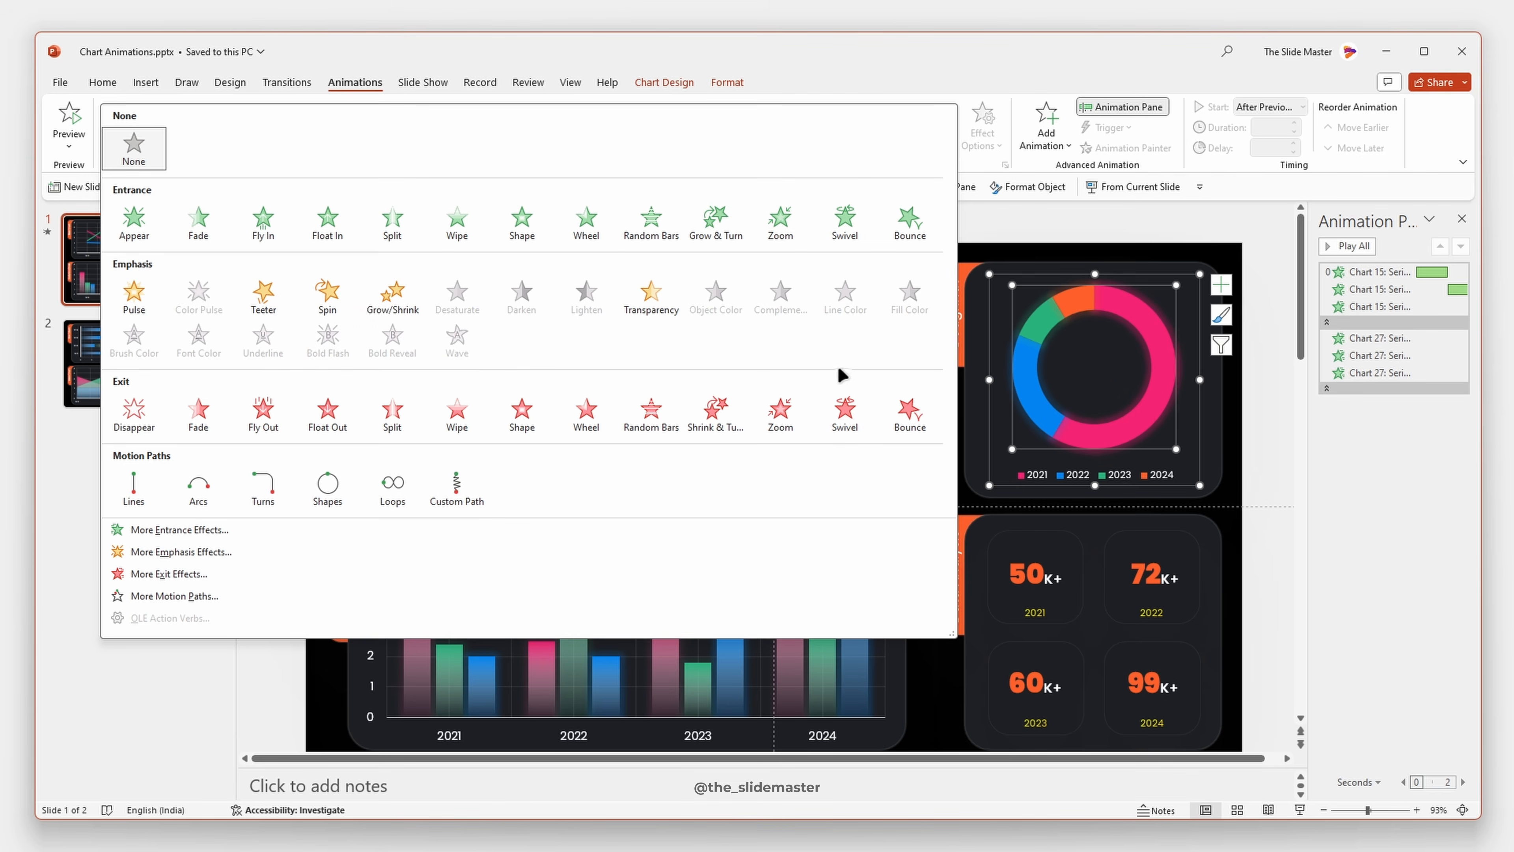
{"action": "left_click", "coordinate": [1146, 323]}
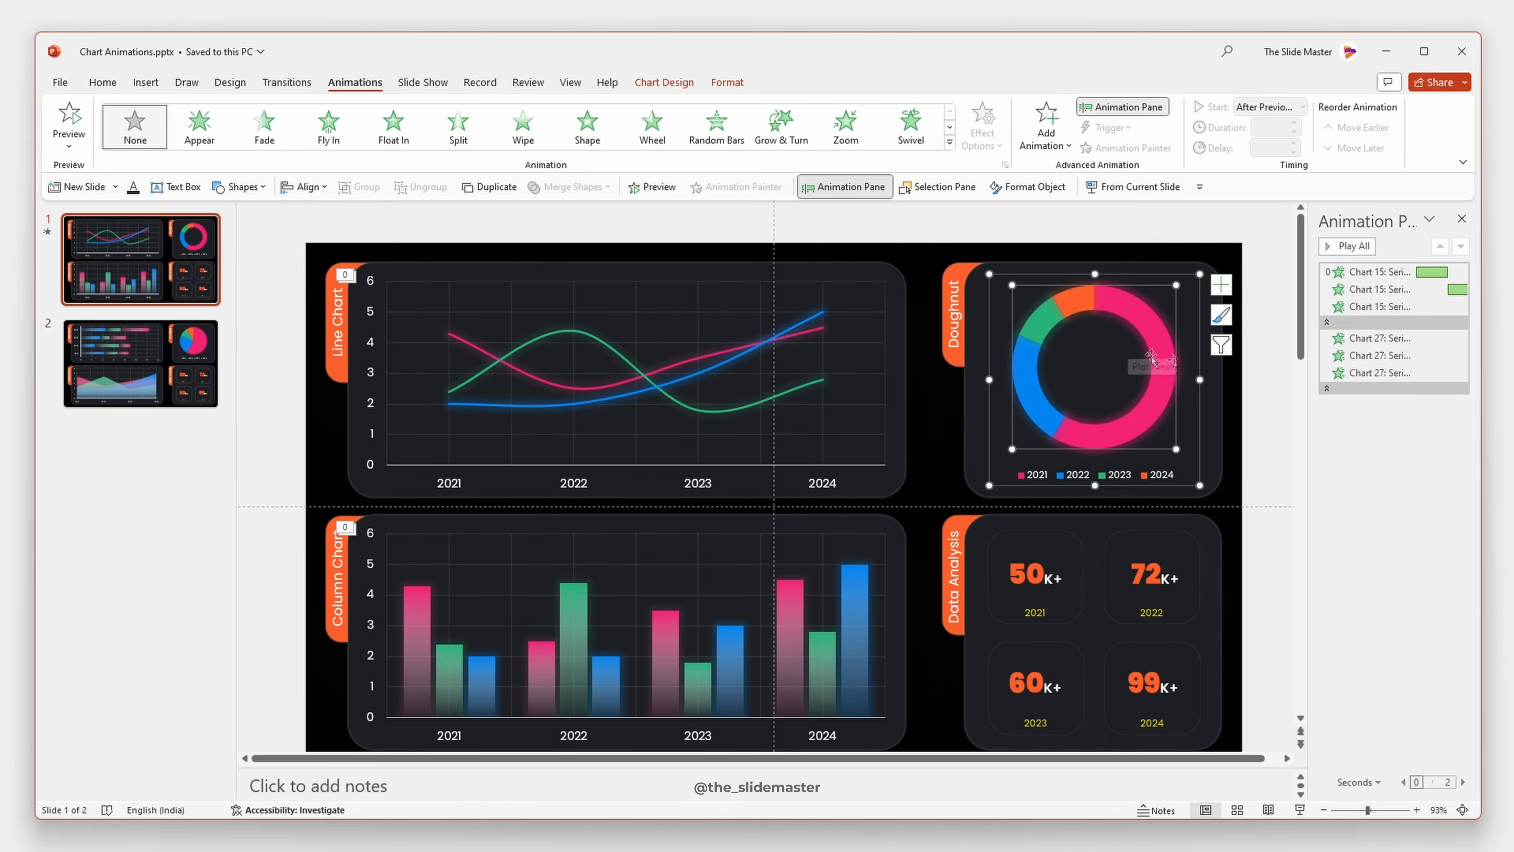
{"action": "left_click", "coordinate": [949, 143]}
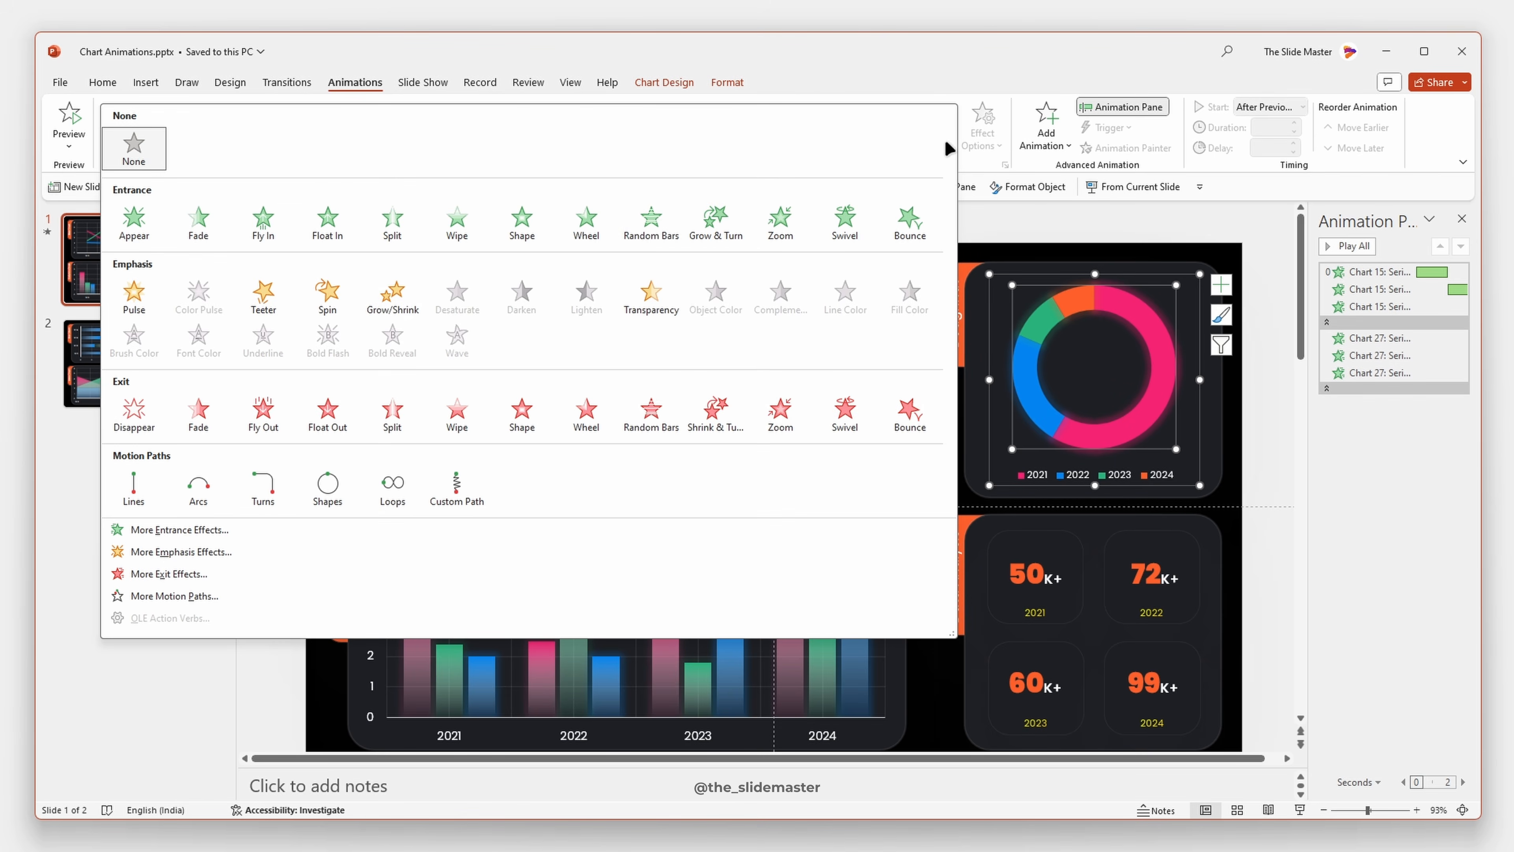
{"action": "left_click", "coordinate": [587, 226]}
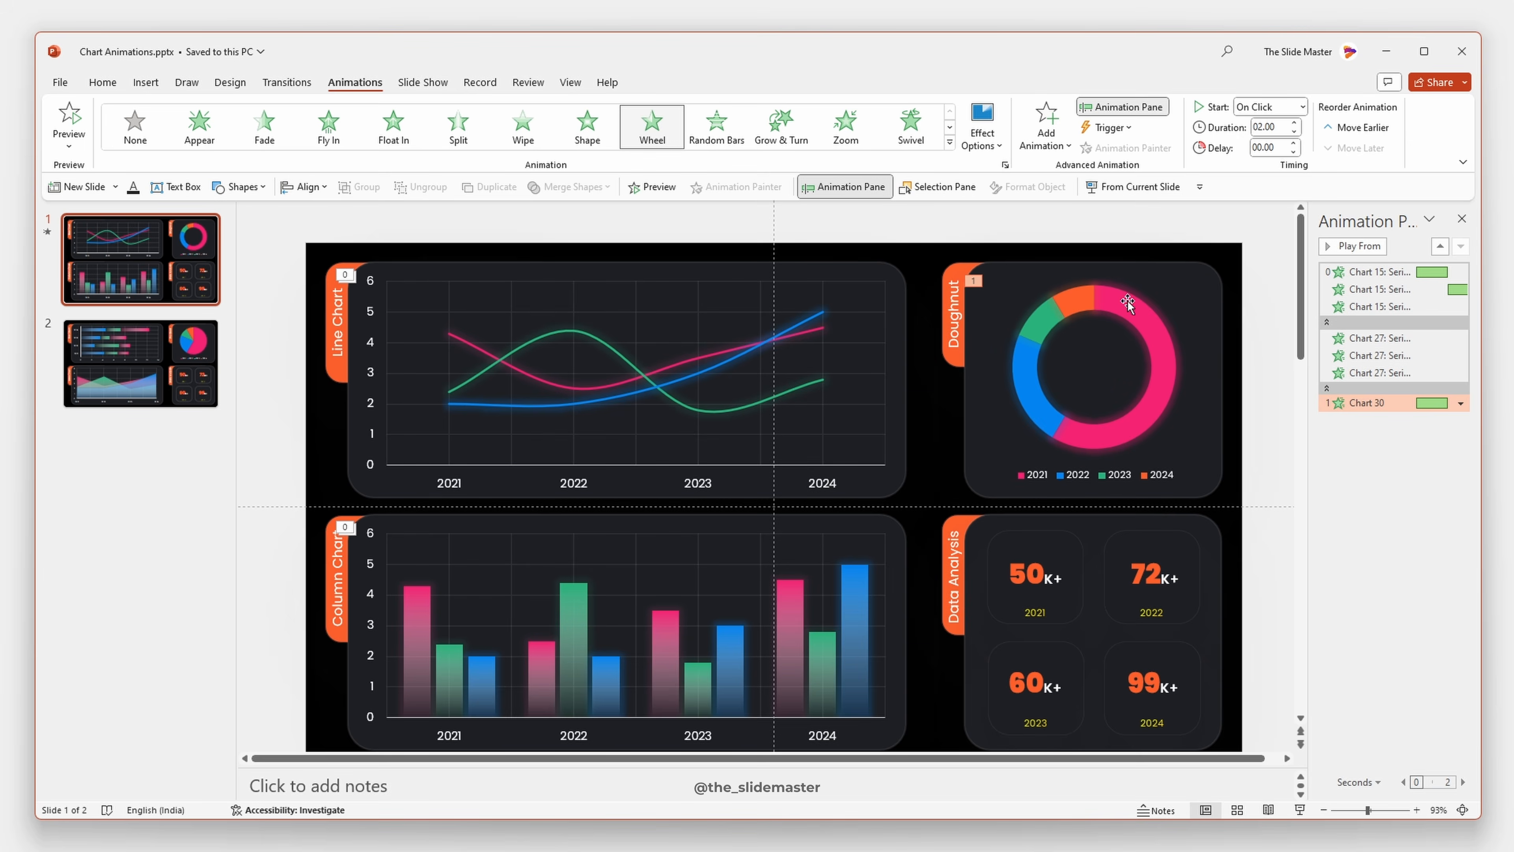
- Try the By Series sequence for the doughnut chart's Wheel animation, and set it to By Category instead
{"action": "left_click", "coordinate": [995, 133]}
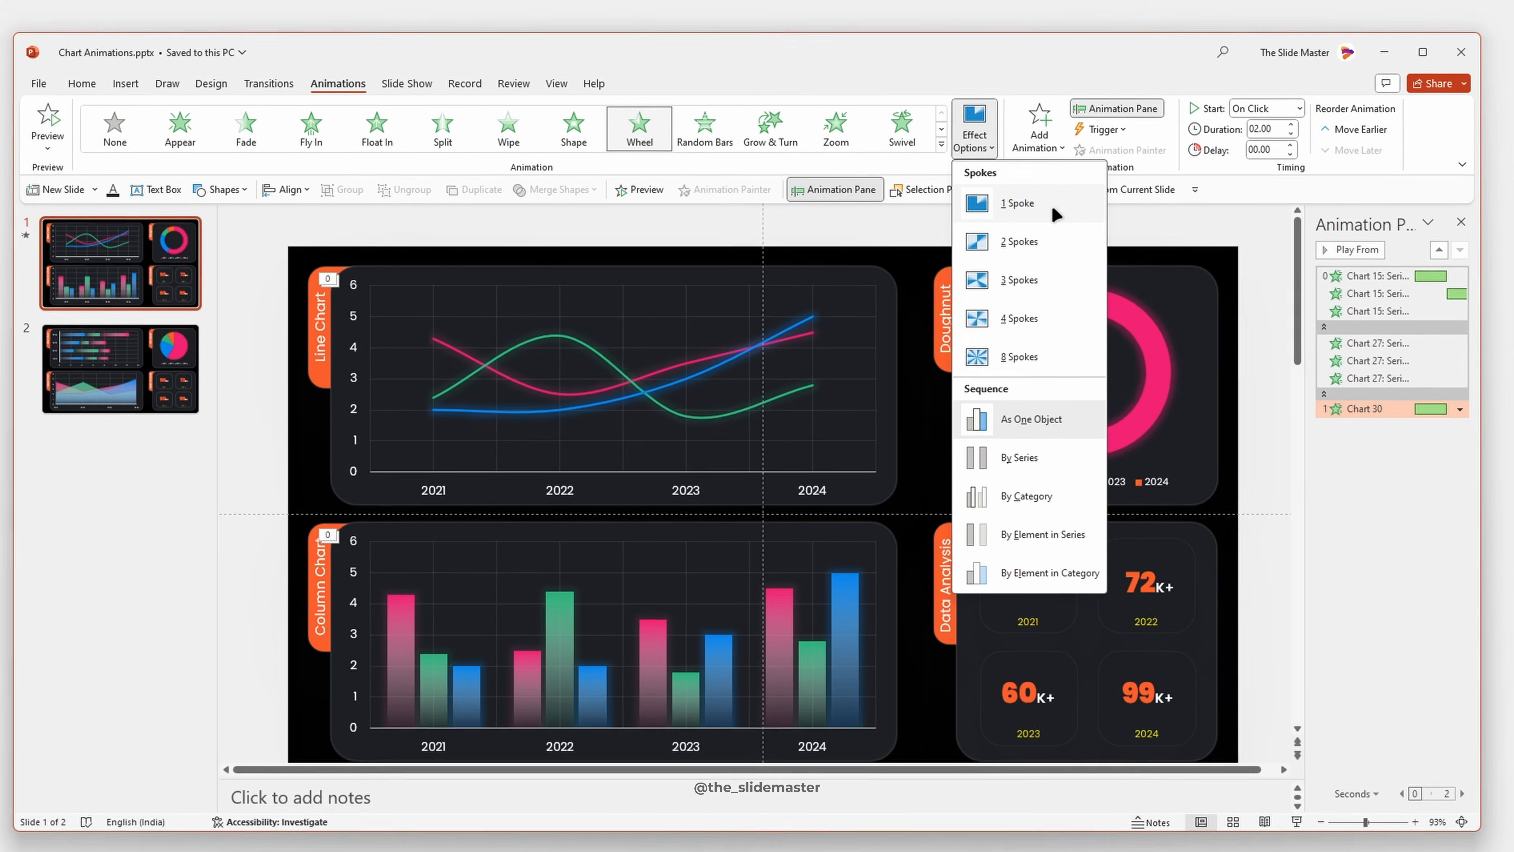
{"action": "left_click", "coordinate": [1020, 457]}
{"action": "left_click", "coordinate": [976, 132]}
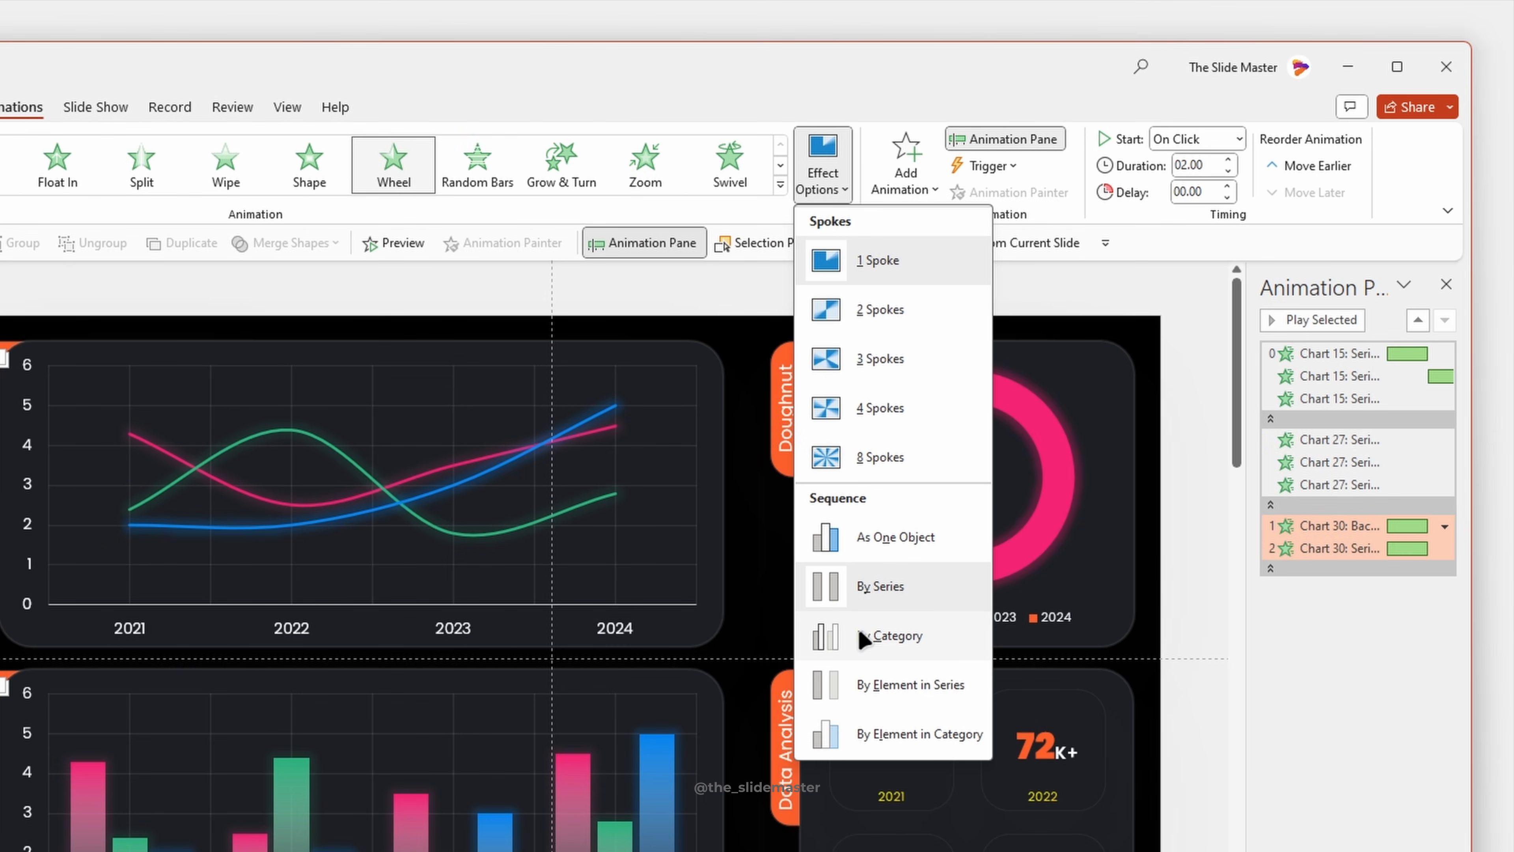
{"action": "left_click", "coordinate": [864, 637]}
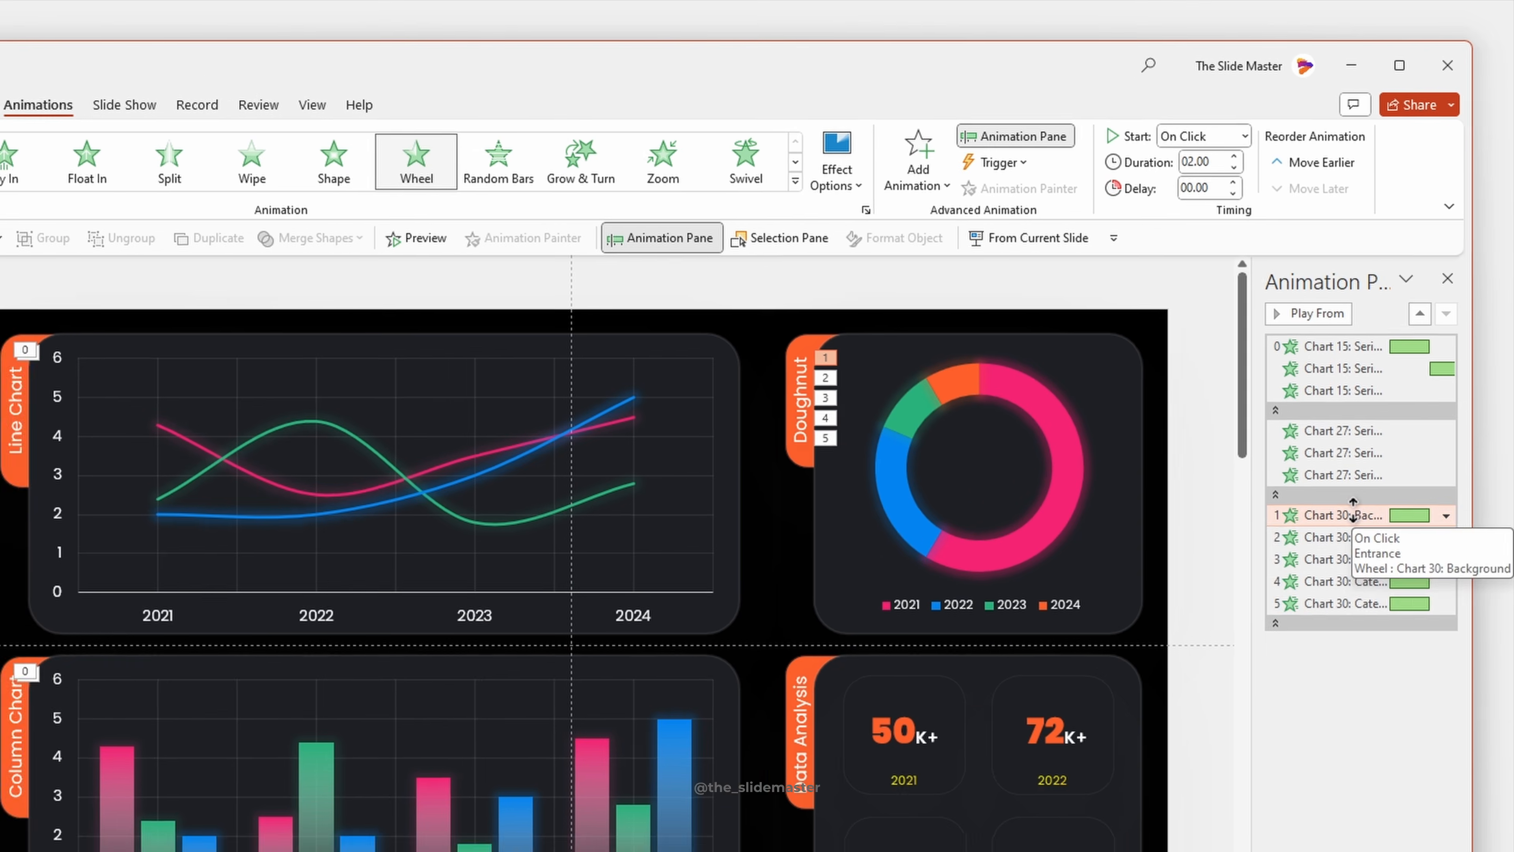
- Remove the doughnut chart's background animation and set its four category animations to start After Previous with a 1-second duration
{"action": "left_click", "coordinate": [1461, 406]}
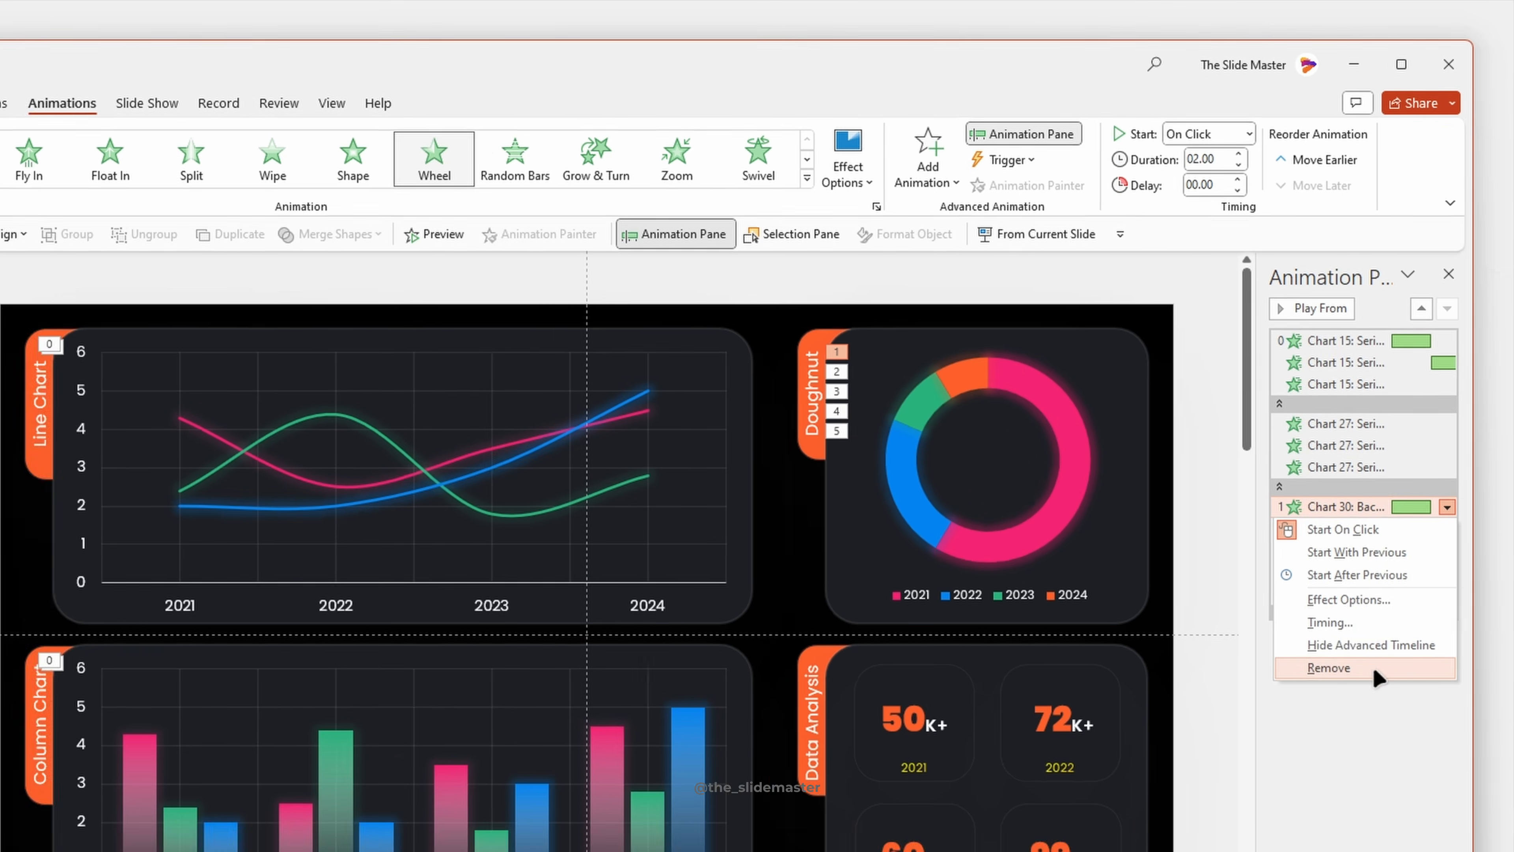
{"action": "left_click", "coordinate": [1389, 687]}
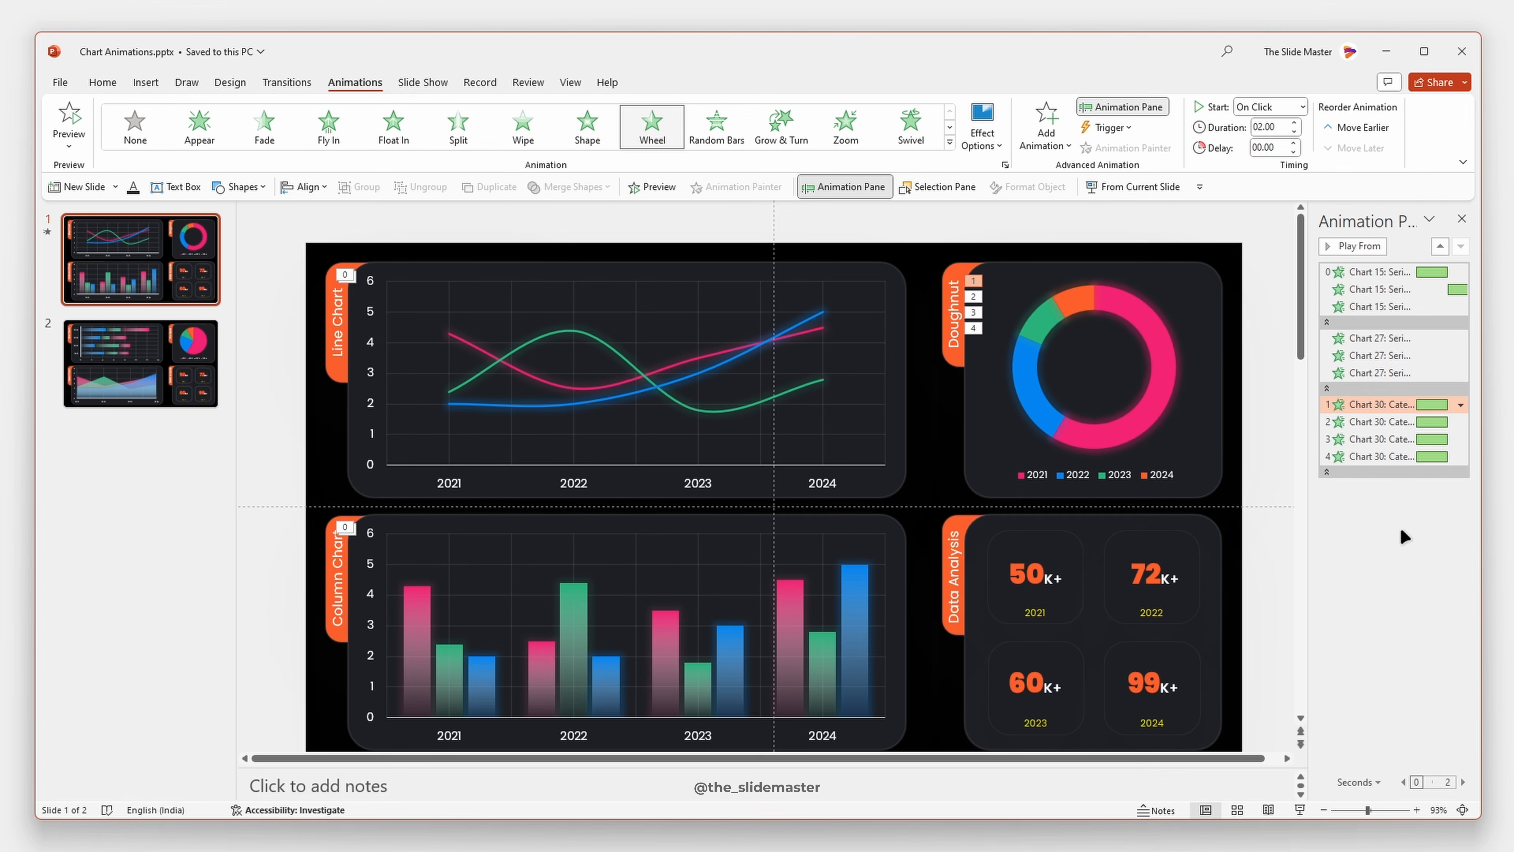
{"action": "left_click", "coordinate": [1397, 456], "text": "shift"}
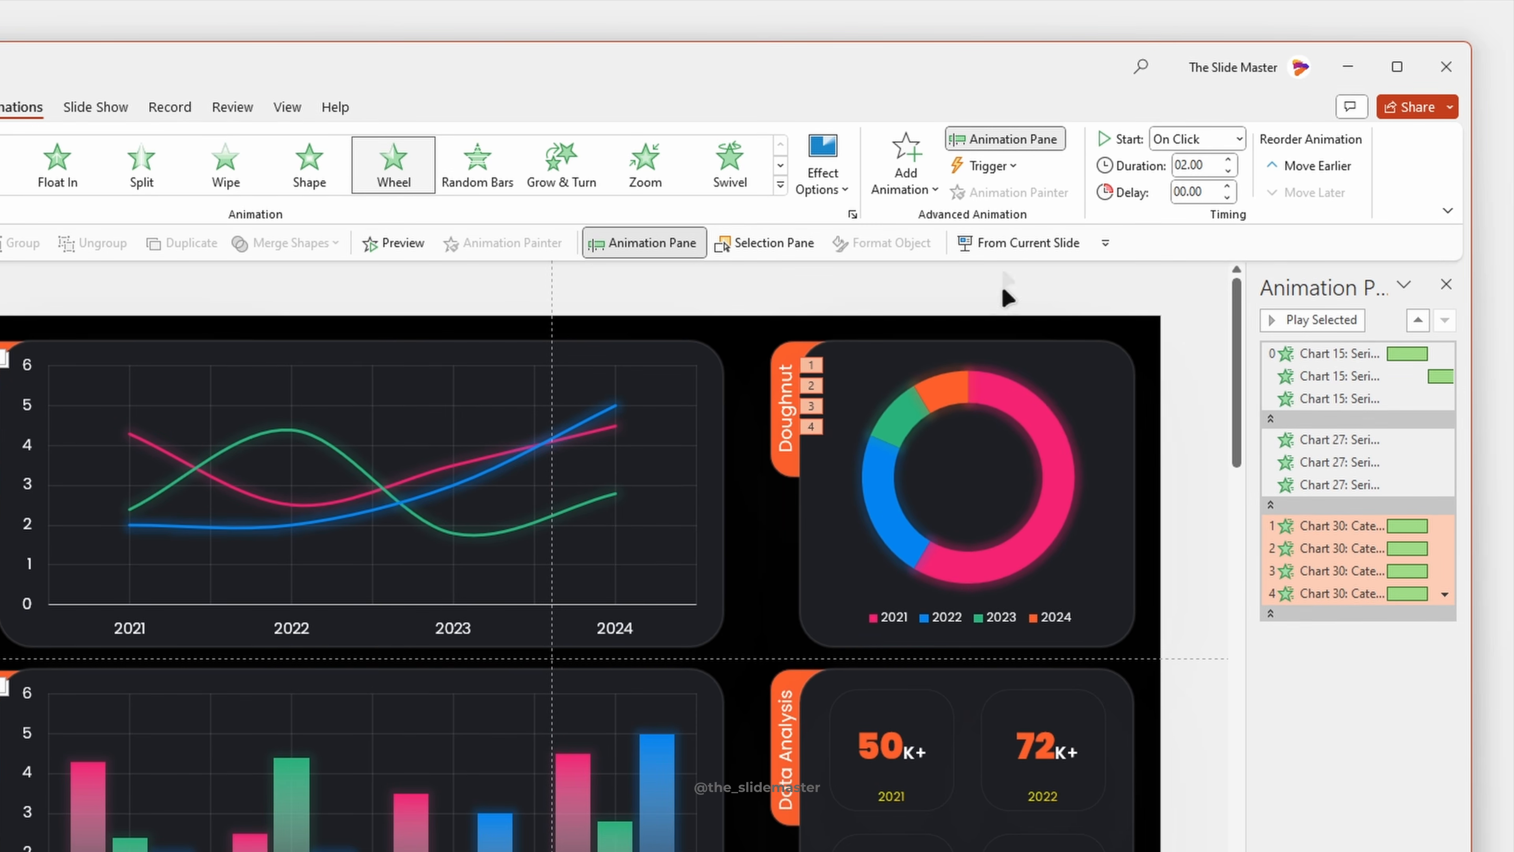
{"action": "left_click", "coordinate": [1236, 139]}
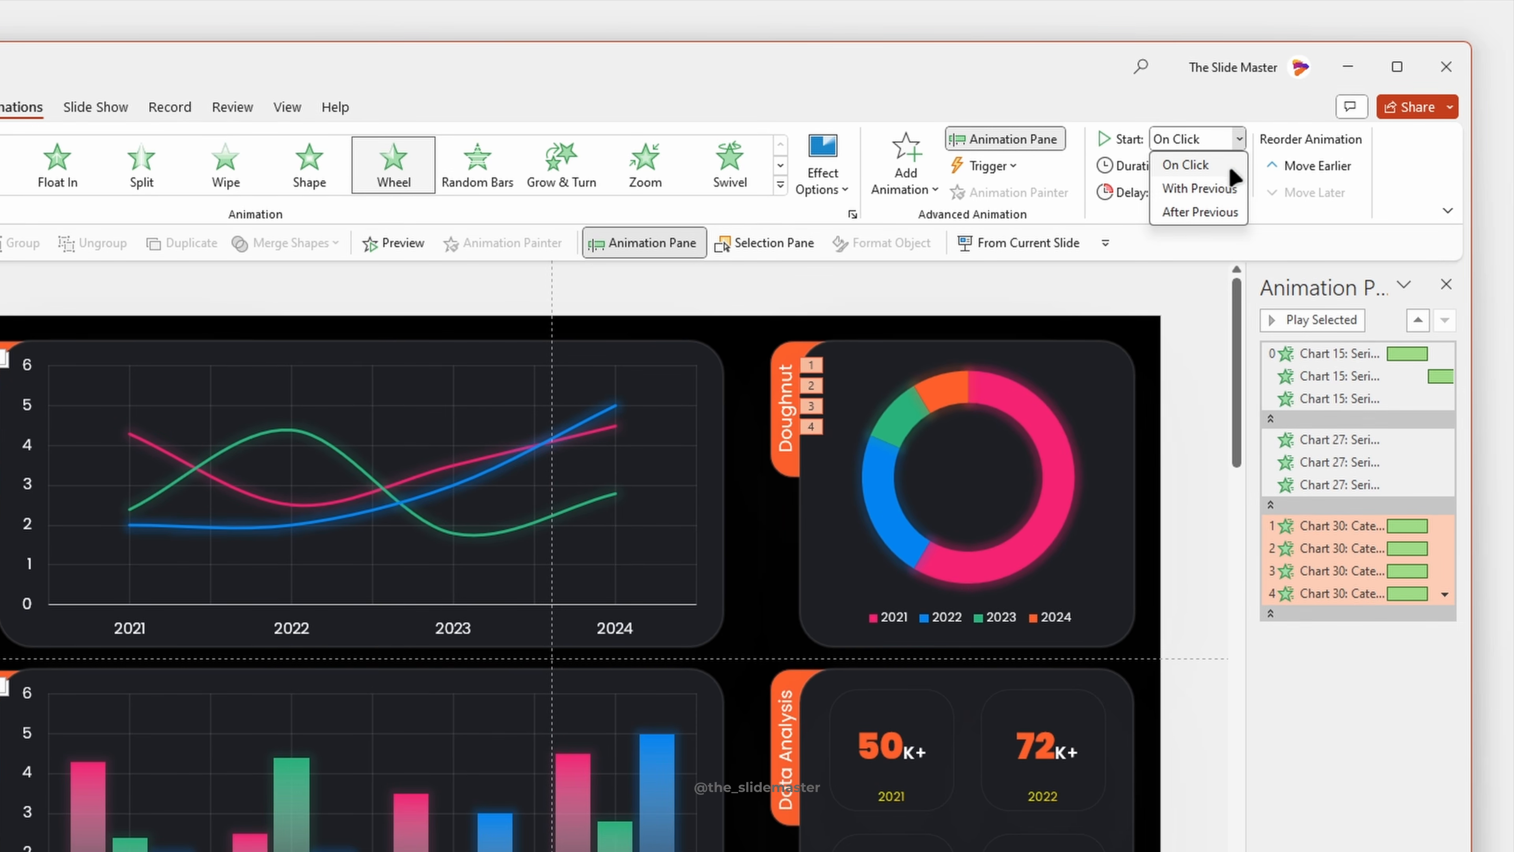
{"action": "left_click", "coordinate": [1211, 216]}
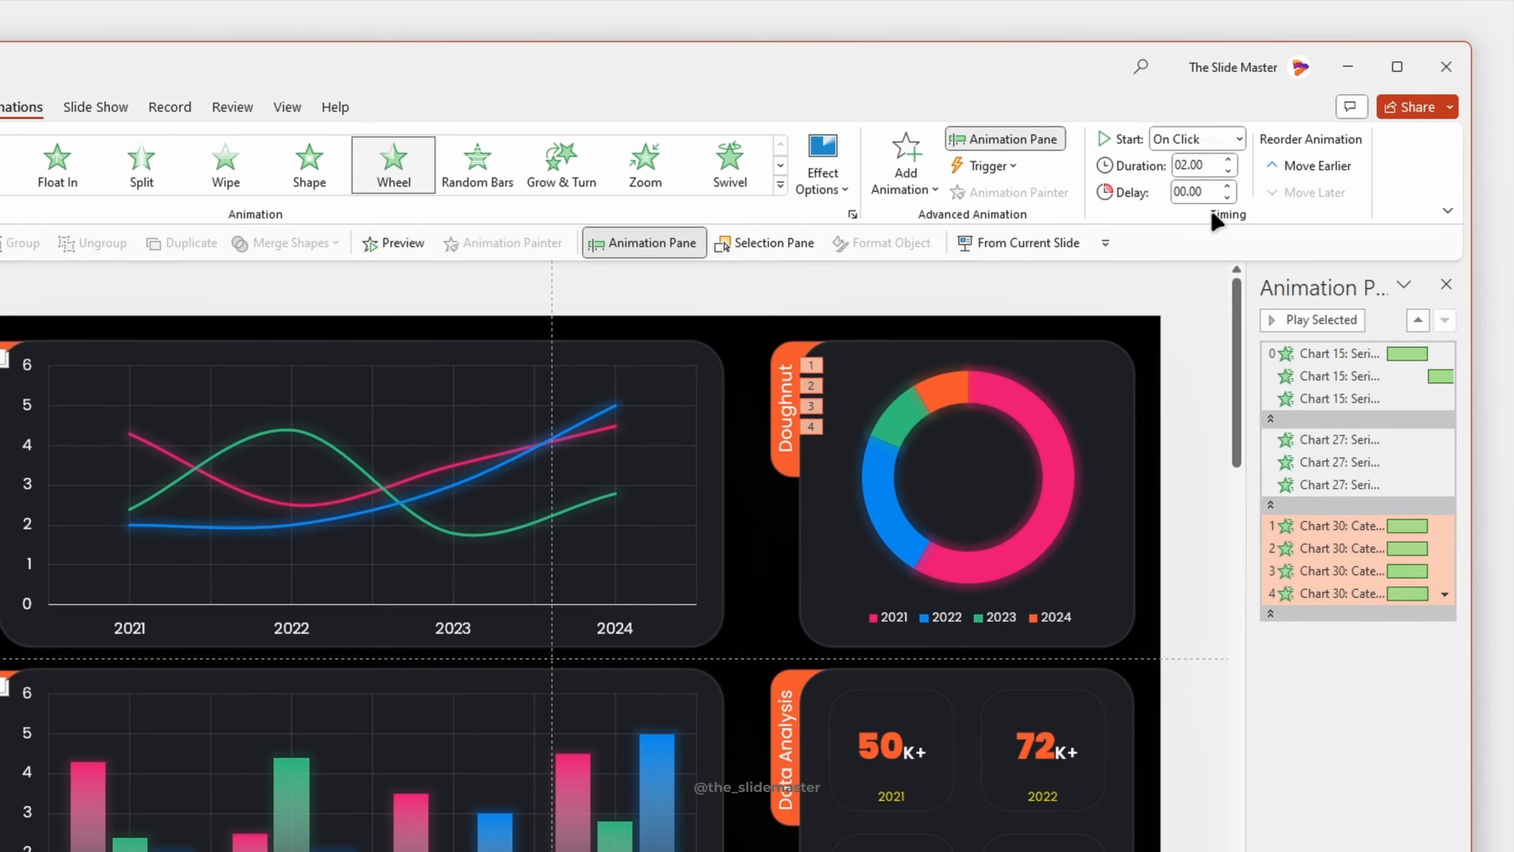
{"action": "left_click", "coordinate": [1229, 173]}
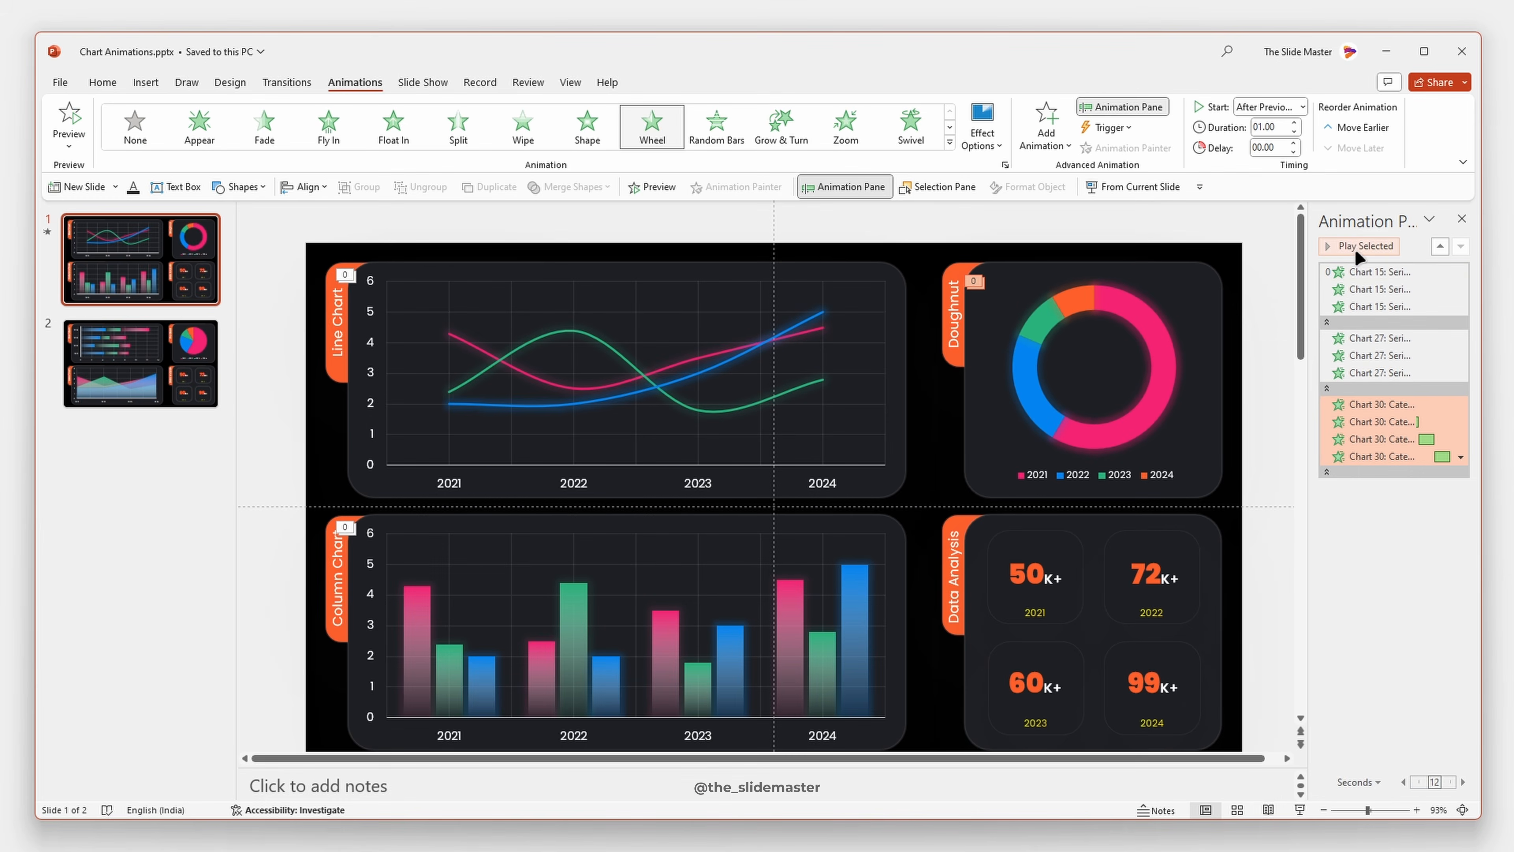
{"action": "left_click", "coordinate": [1355, 252]}
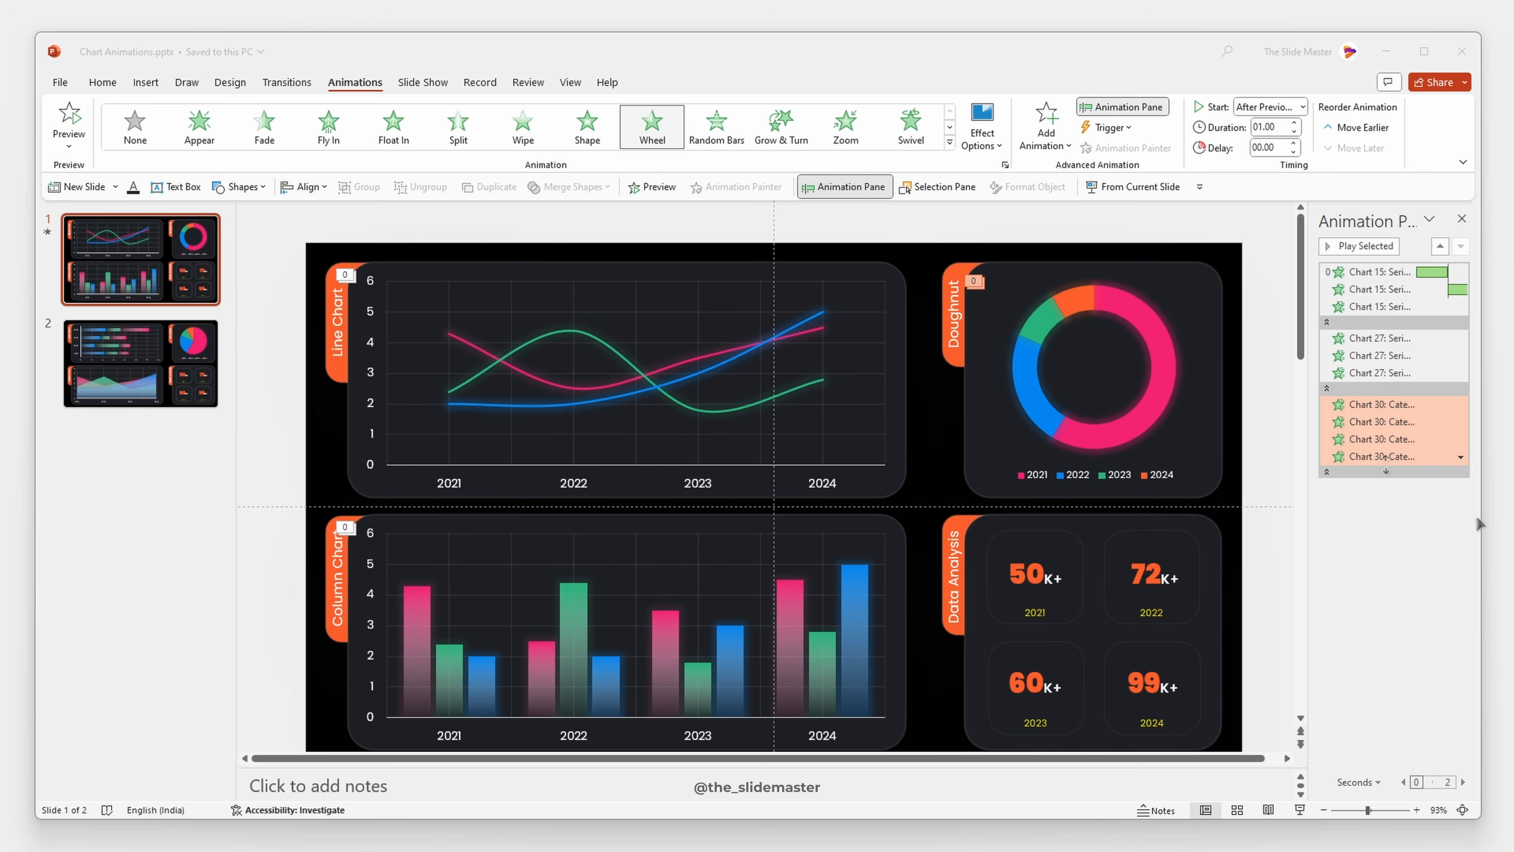
- Look over the bar, area and pie charts on slide 2
{"action": "left_click", "coordinate": [164, 369]}
{"action": "left_click", "coordinate": [371, 349]}
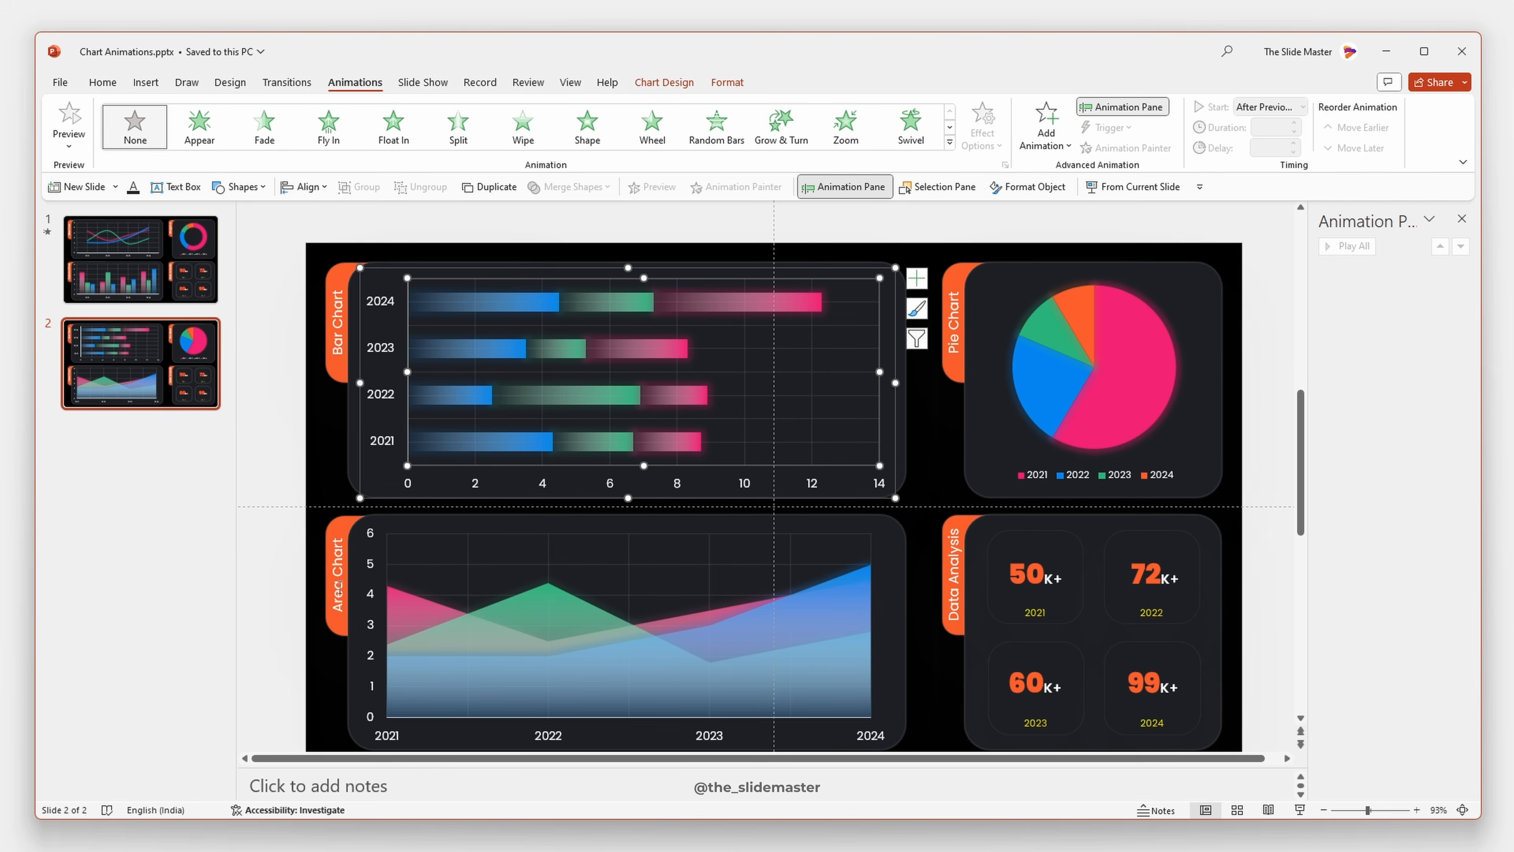
{"action": "left_click", "coordinate": [465, 615]}
{"action": "left_click", "coordinate": [1056, 385]}
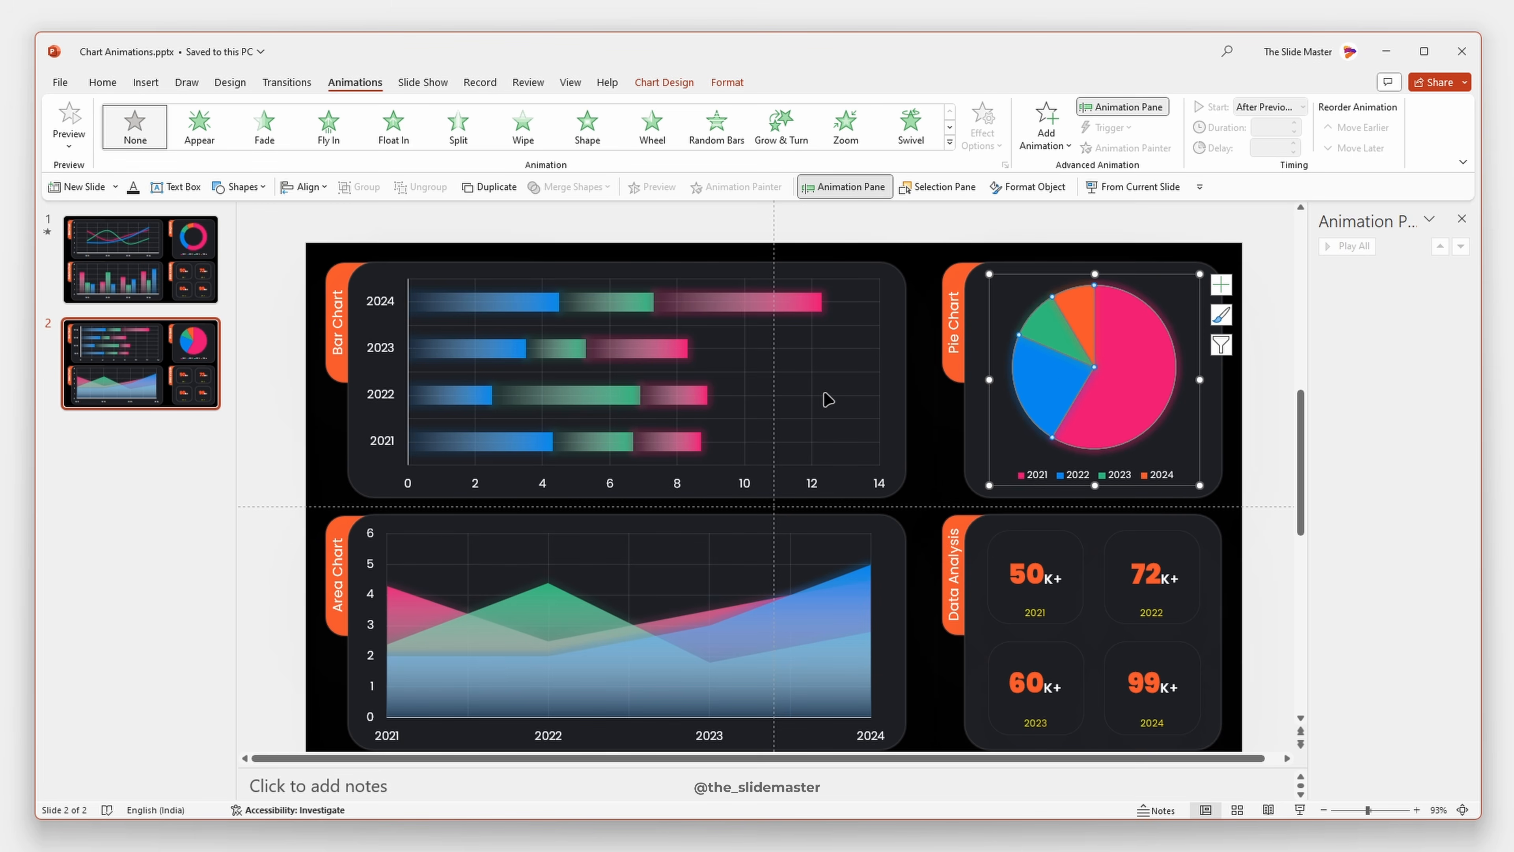
{"action": "left_click", "coordinate": [773, 377]}
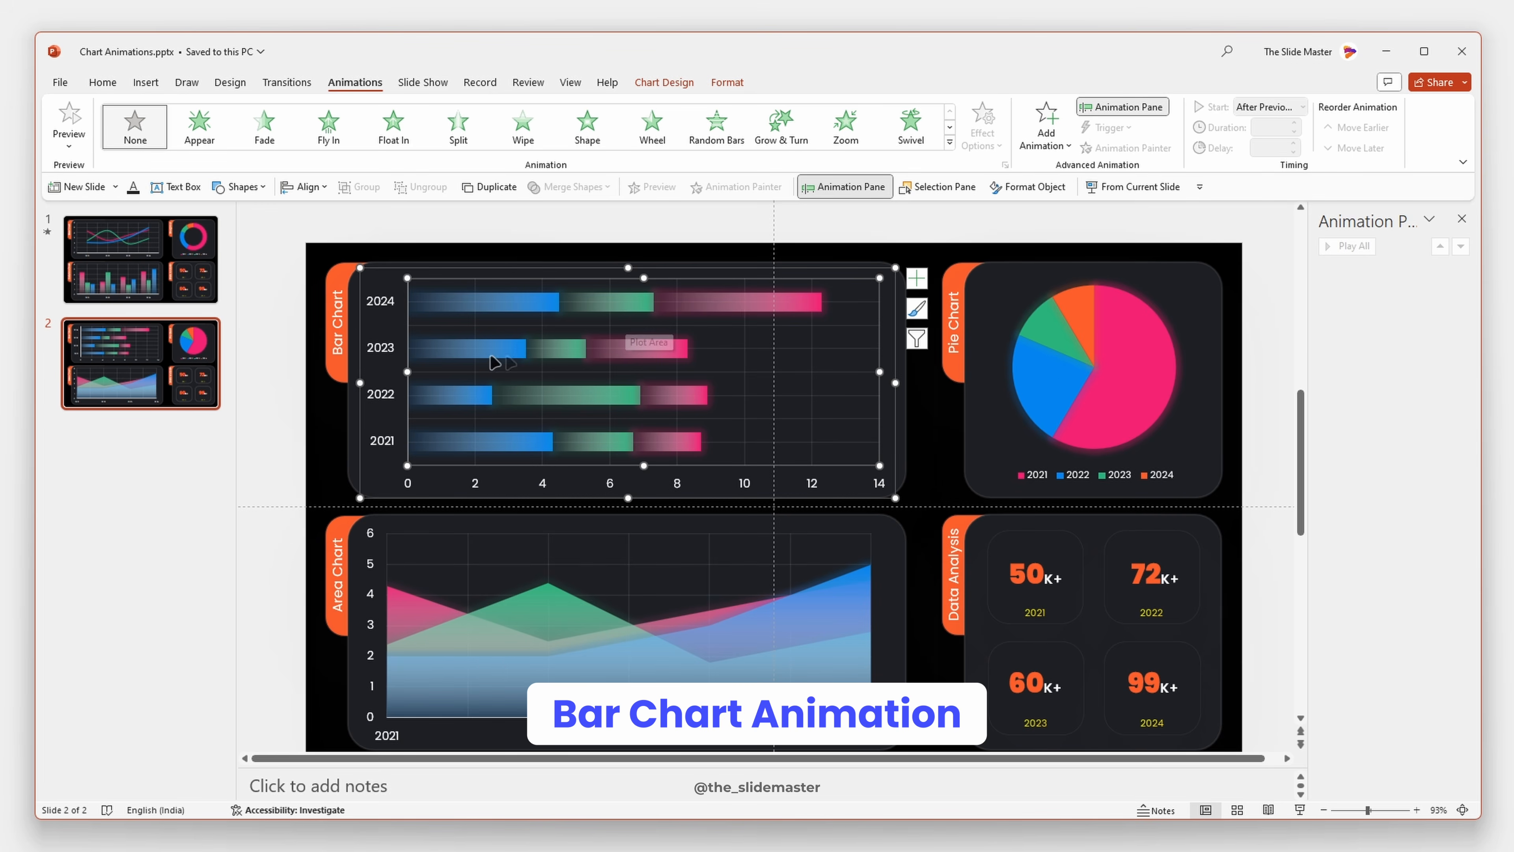
- Copy the line chart's animation from slide 1 onto the bar chart on slide 2 with a reusable Animation Painter
{"action": "left_click", "coordinate": [164, 262]}
{"action": "left_click", "coordinate": [428, 298]}
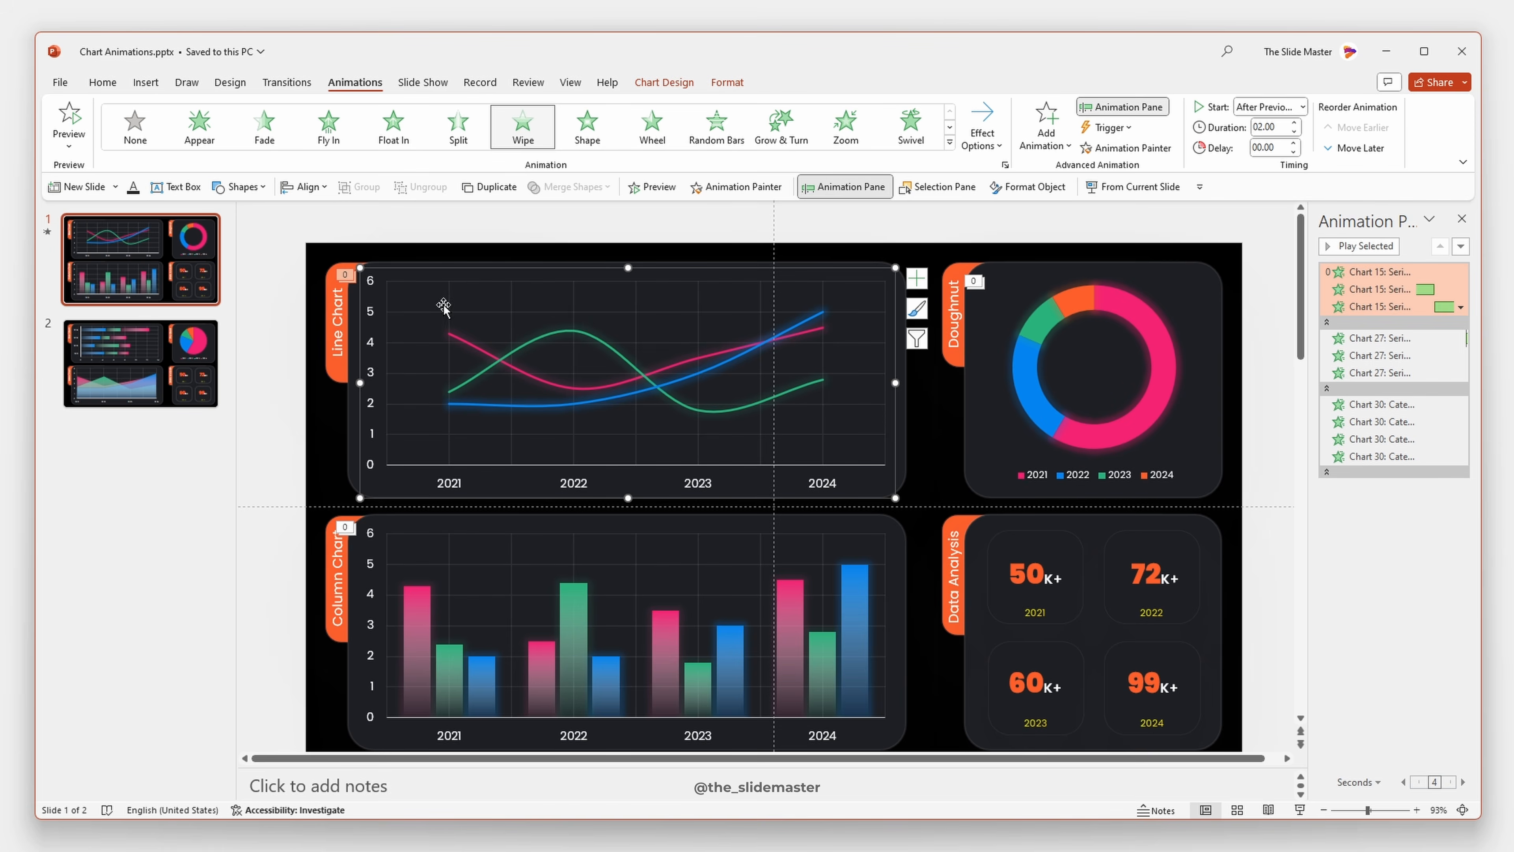
{"action": "left_click", "coordinate": [746, 192]}
{"action": "left_click", "coordinate": [194, 344]}
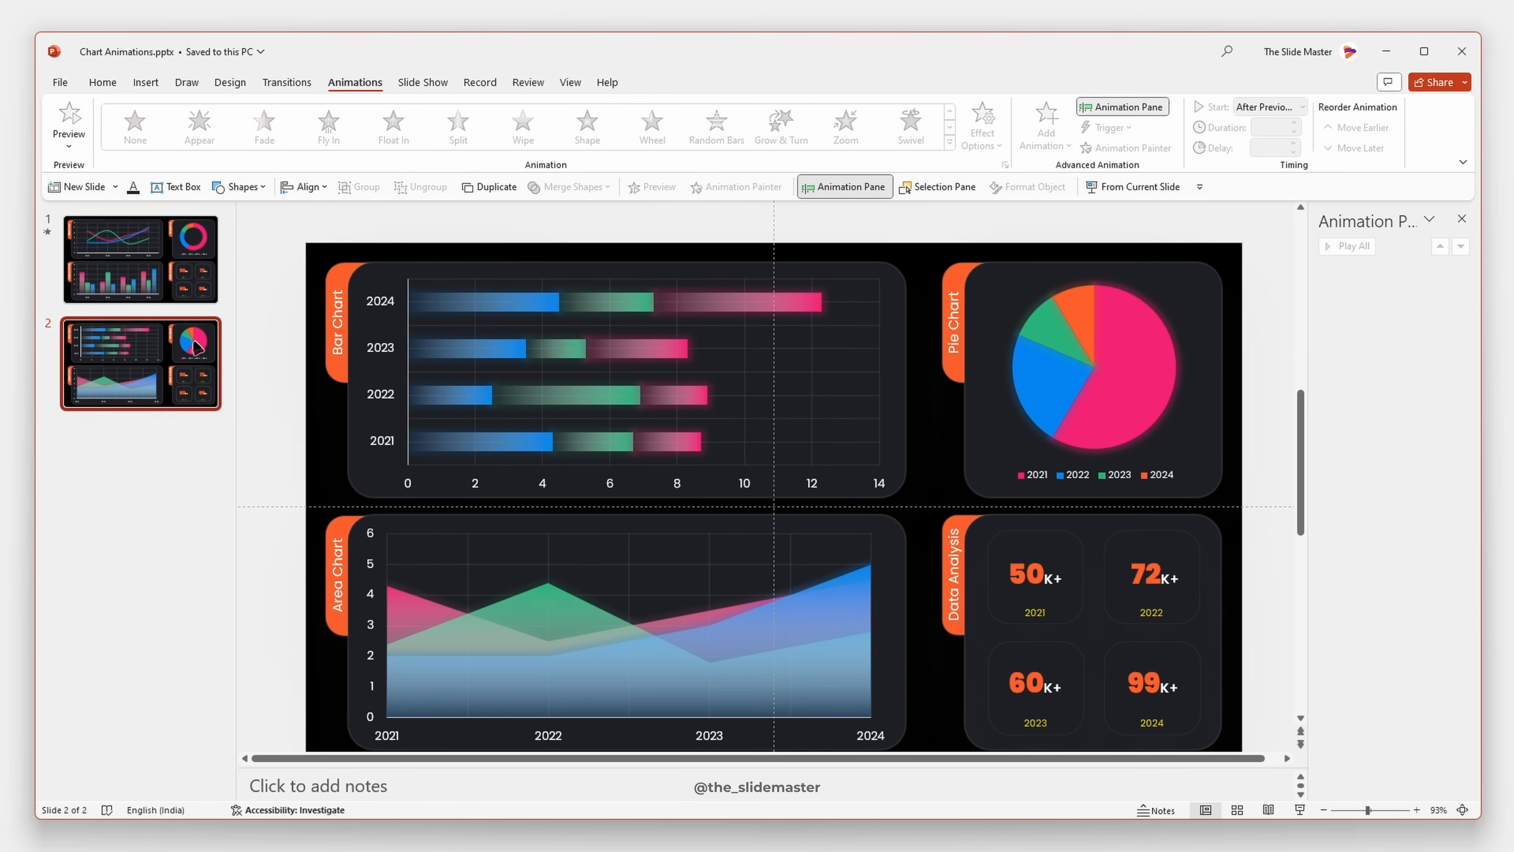
{"action": "left_click", "coordinate": [503, 308]}
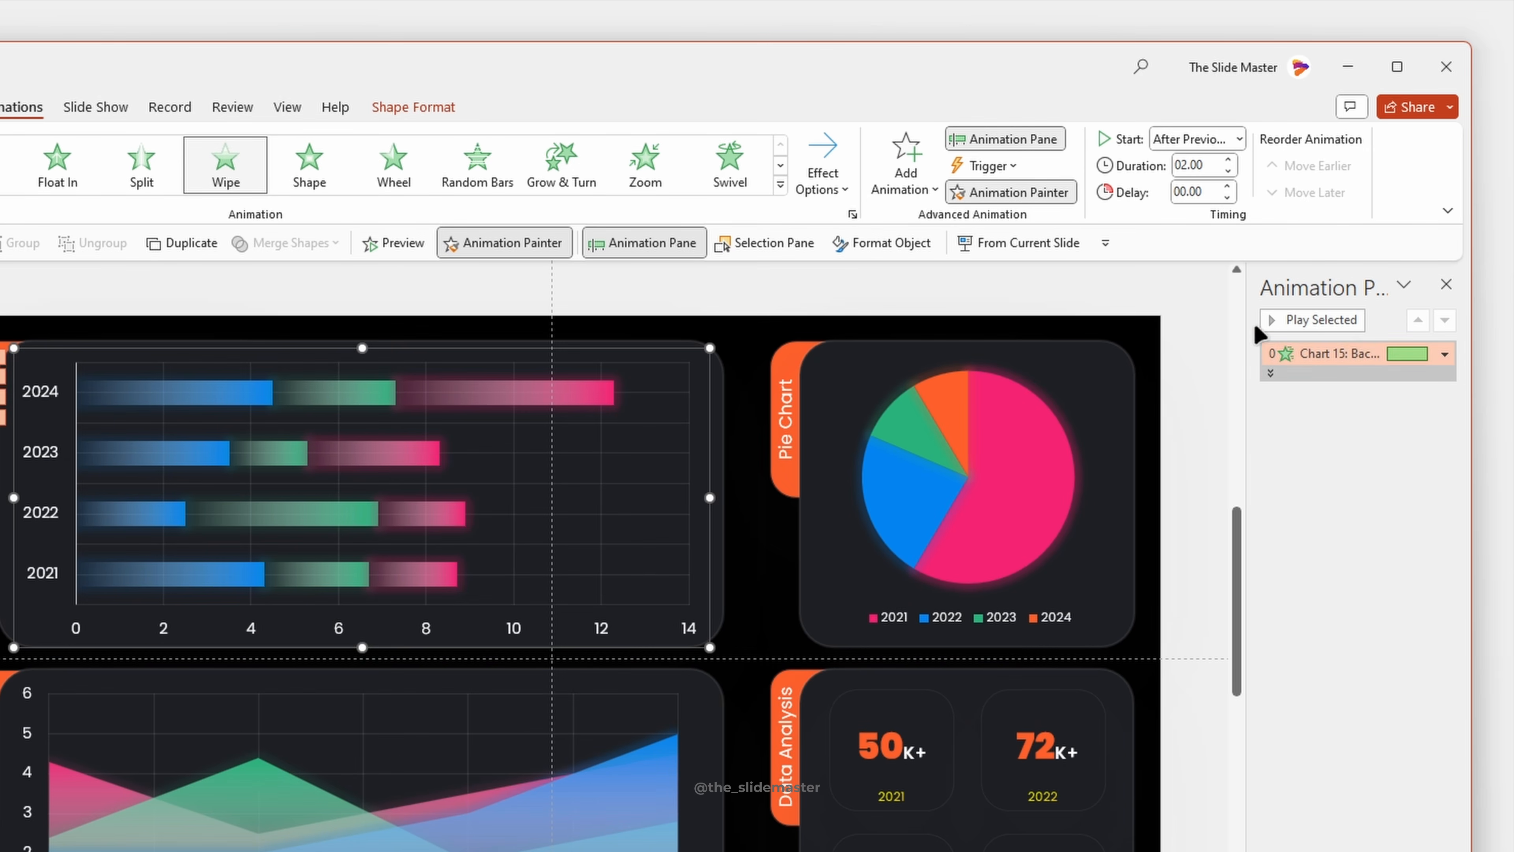
- Expand the bar chart's animation entries and remove the one for the chart background
{"action": "left_click", "coordinate": [1271, 373]}
{"action": "right_click", "coordinate": [1353, 353]}
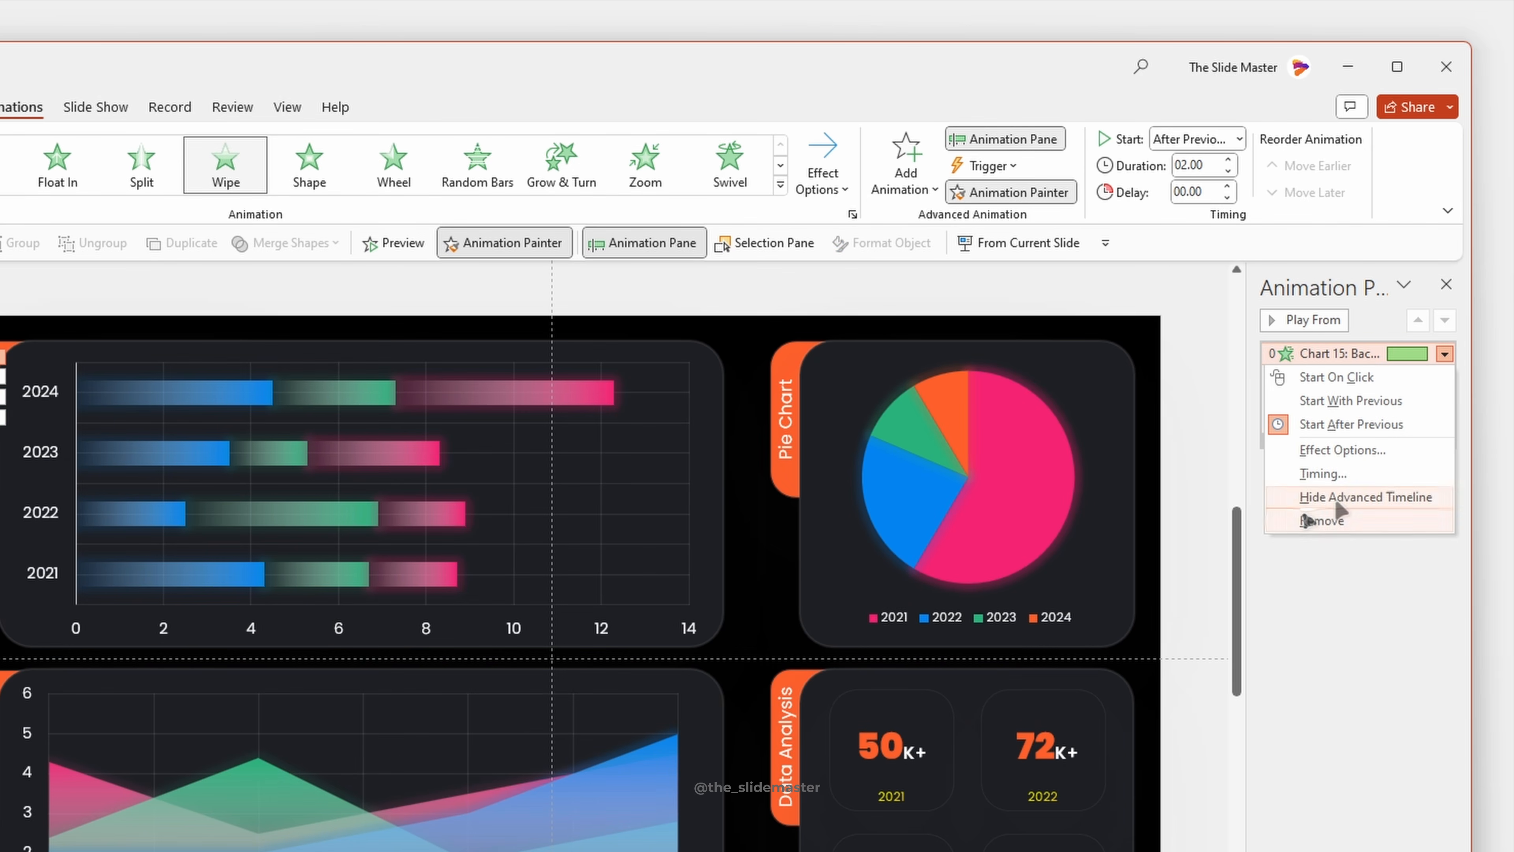
{"action": "left_click", "coordinate": [1327, 519]}
- Set all three bar chart series animations to start After Previous with a 1-second duration, and preview them
{"action": "left_click", "coordinate": [1350, 398], "text": "shift"}
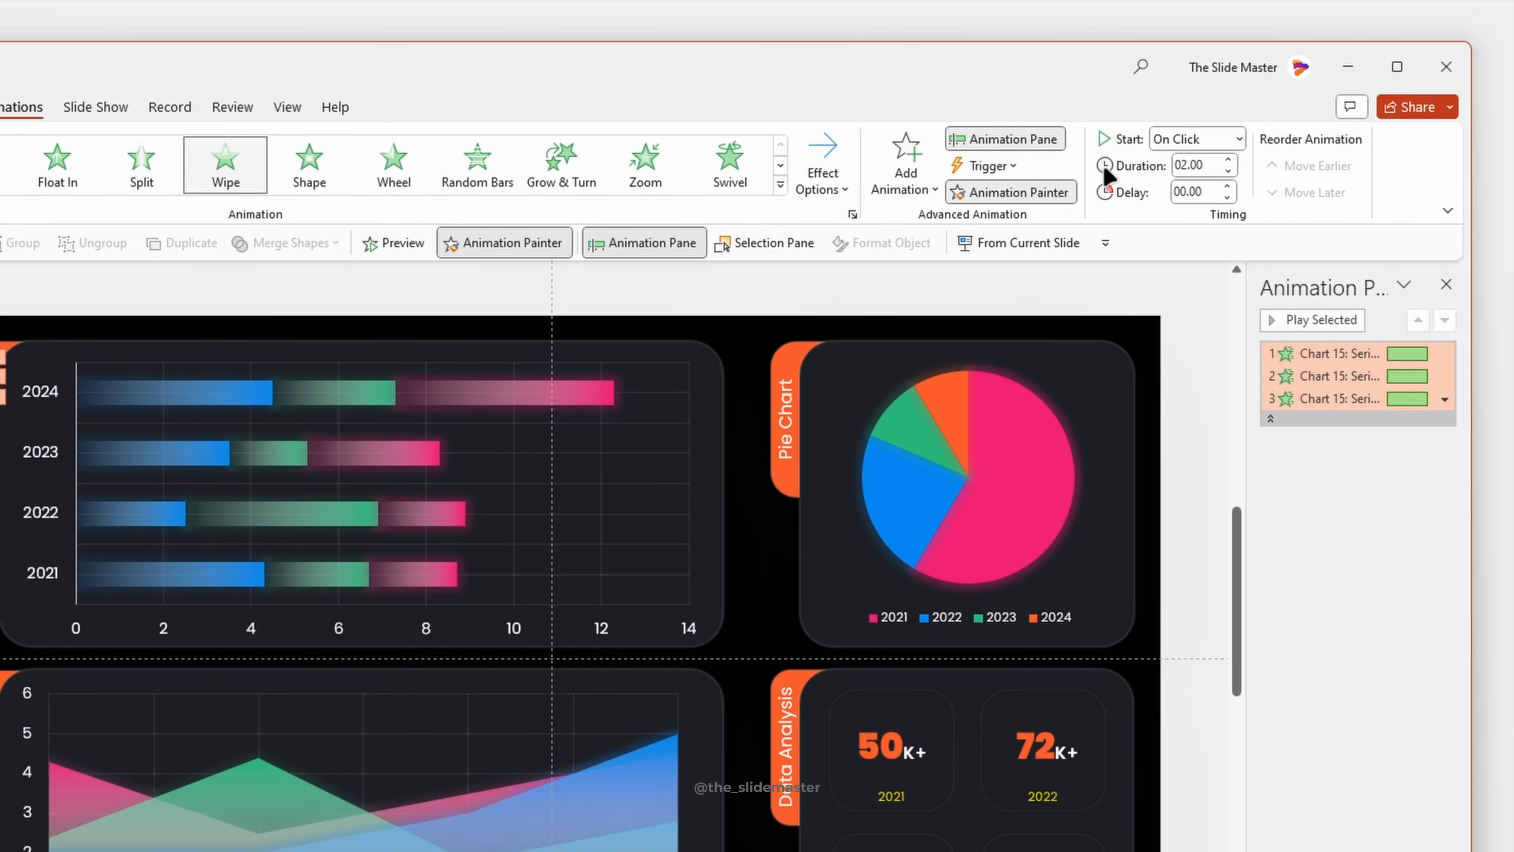
{"action": "left_click", "coordinate": [1240, 138]}
{"action": "left_click", "coordinate": [1184, 210]}
{"action": "left_click", "coordinate": [1228, 159]}
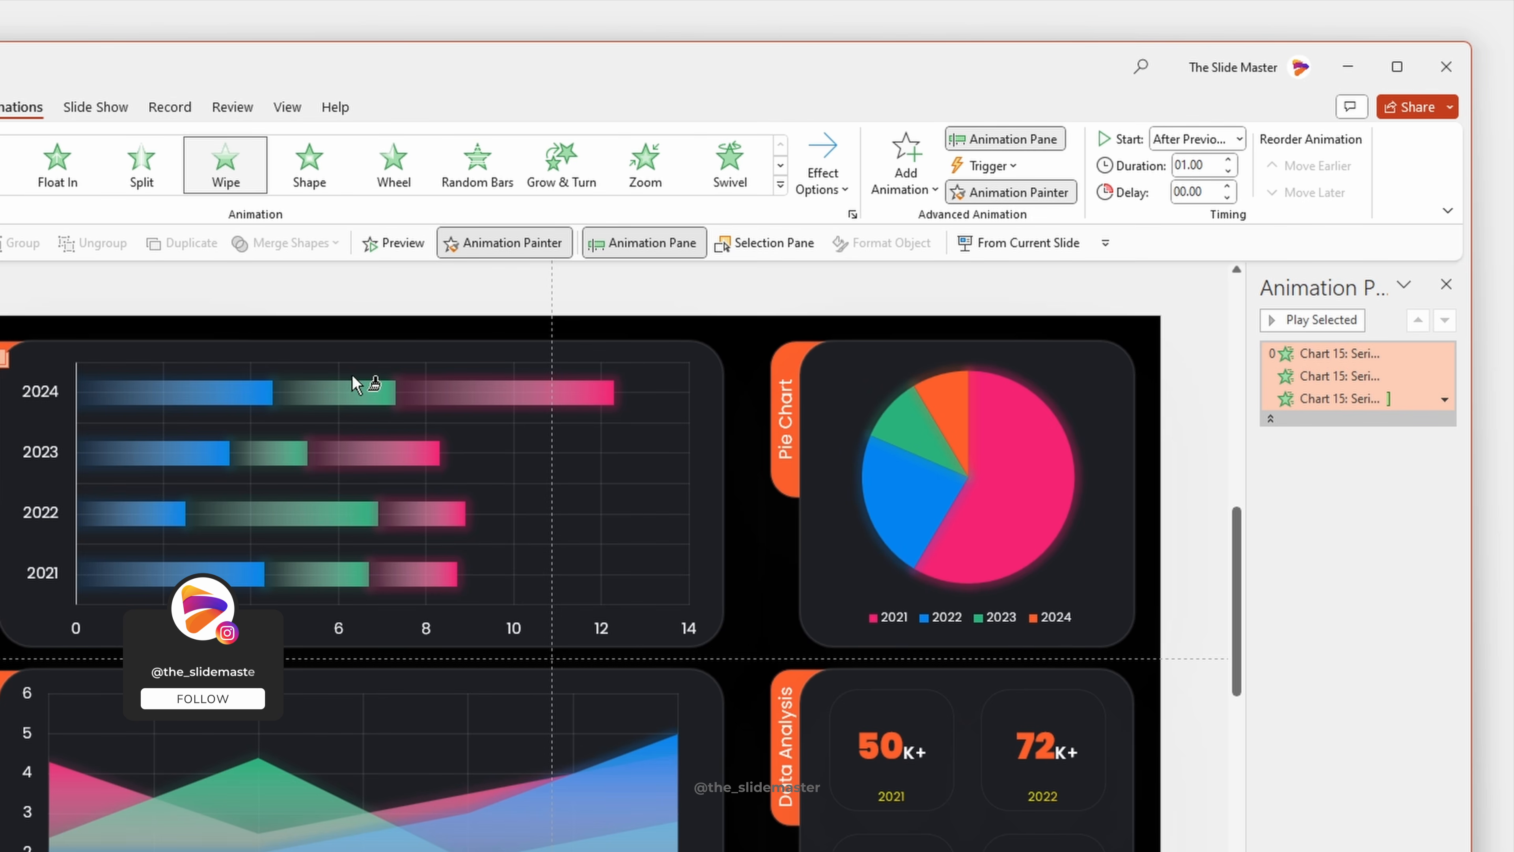
{"action": "left_click", "coordinate": [1311, 318]}
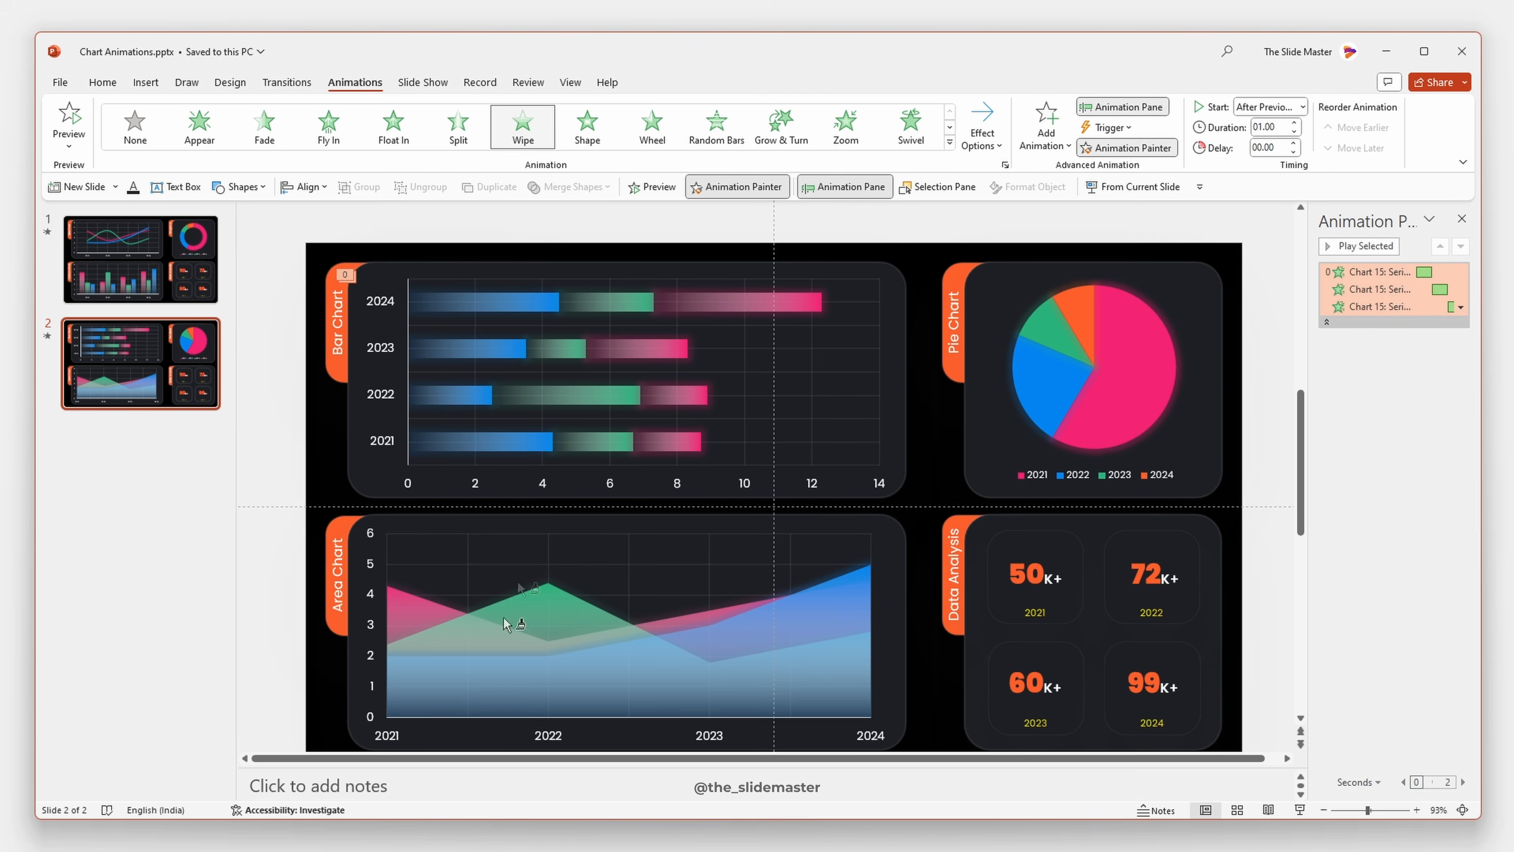
- Apply the copied Wipe animation to the area chart on slide 2
{"action": "left_click", "coordinate": [565, 653]}
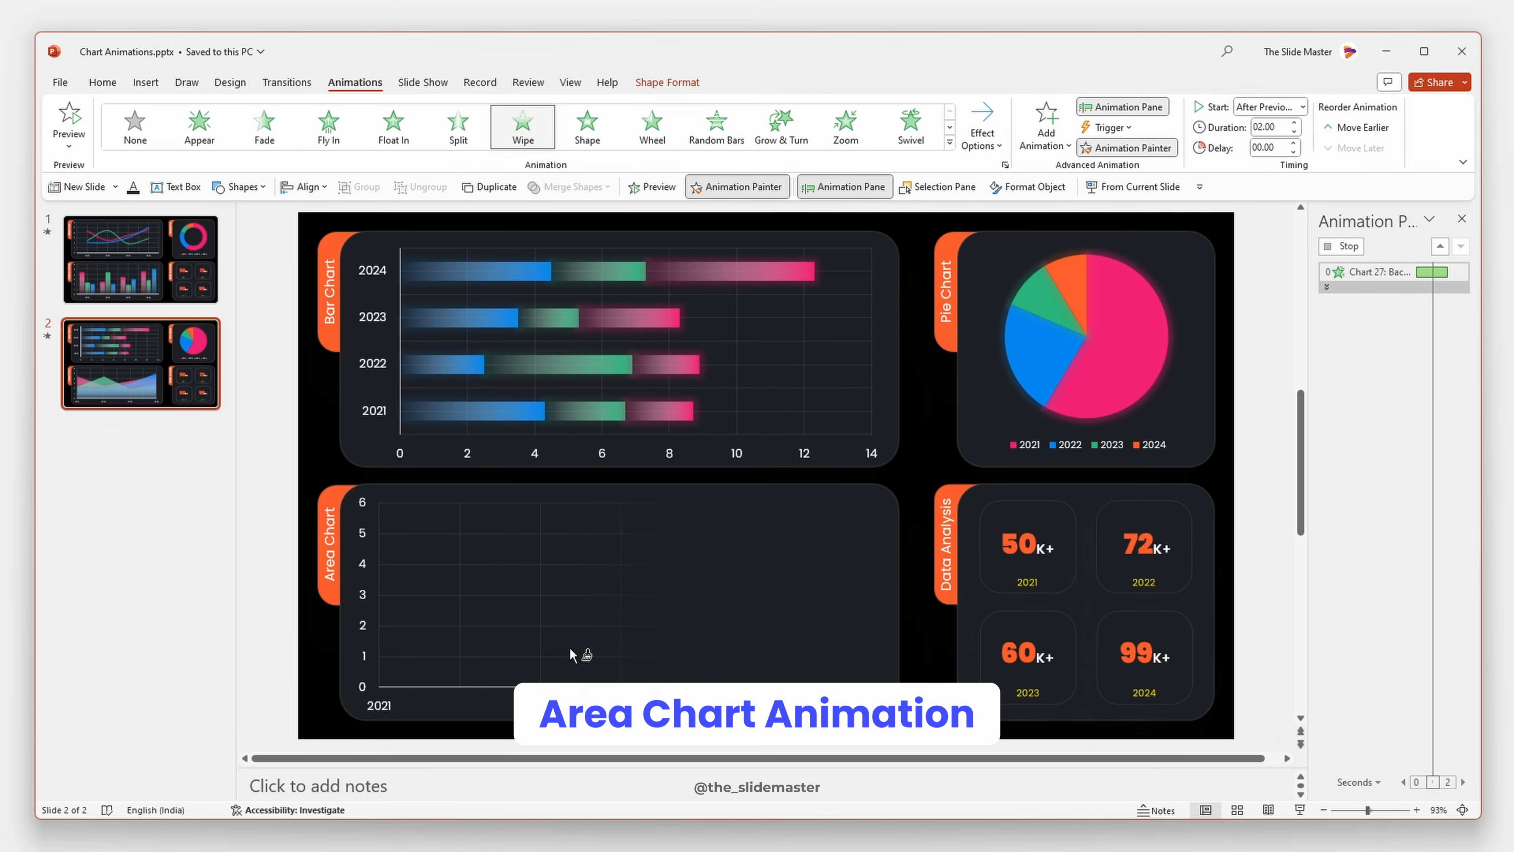